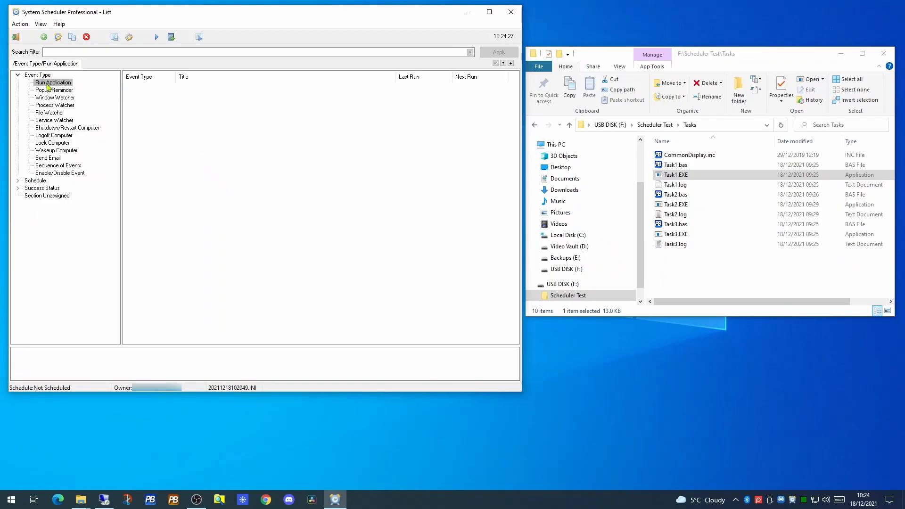
Create a Run Application event titled "My task" that runs F:\Scheduler Test\Tasks\Task1.EXE
right_click(184, 112)
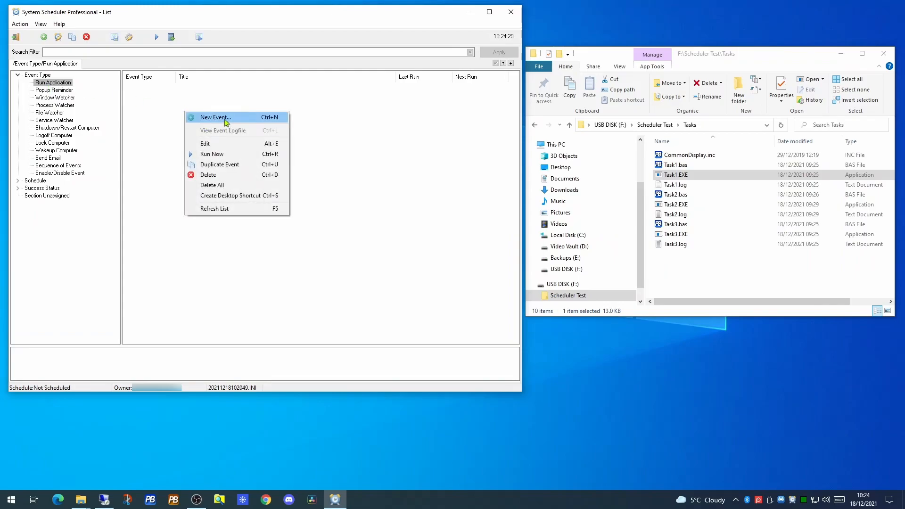
click(225, 118)
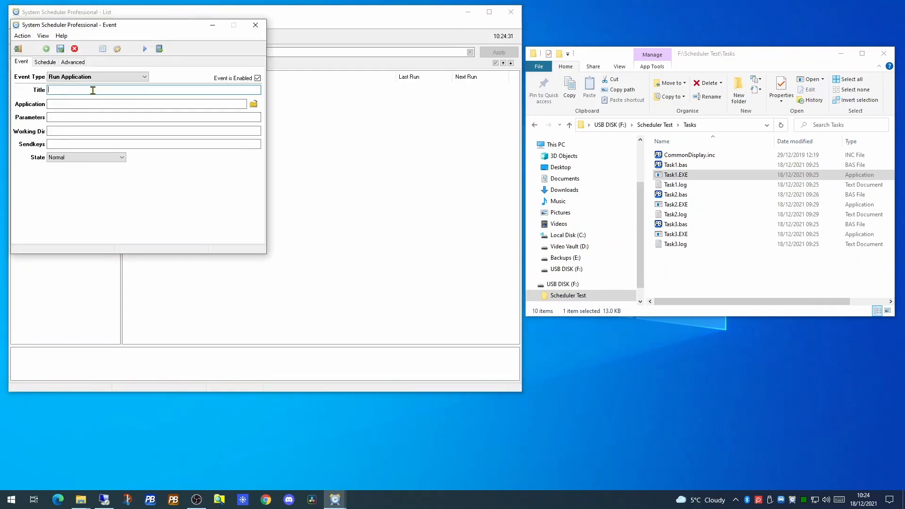
text(My task)
click(253, 104)
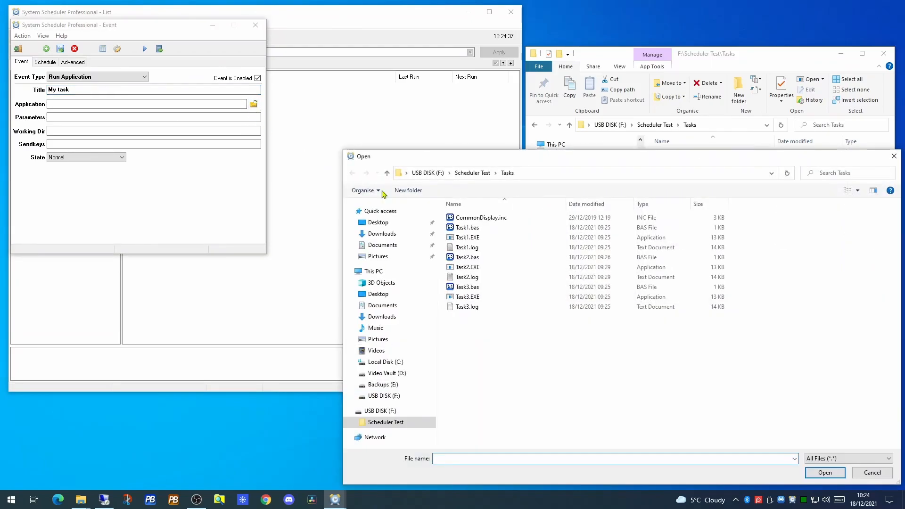
click(476, 239)
double_click(477, 238)
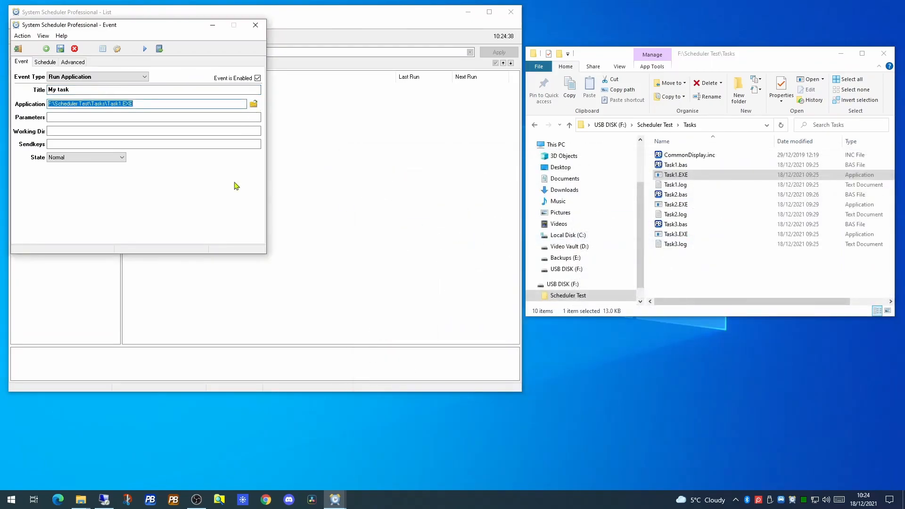
Set the event's working directory to F:\Scheduler Test by copying that part of the application path, keeping the Normal window state
click(60, 118)
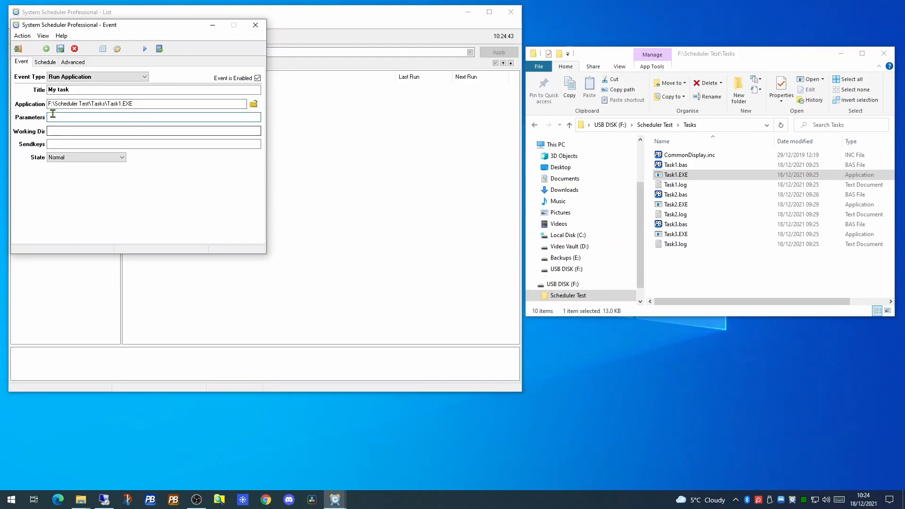
drag(48, 103, 88, 115)
key(ctrl+c)
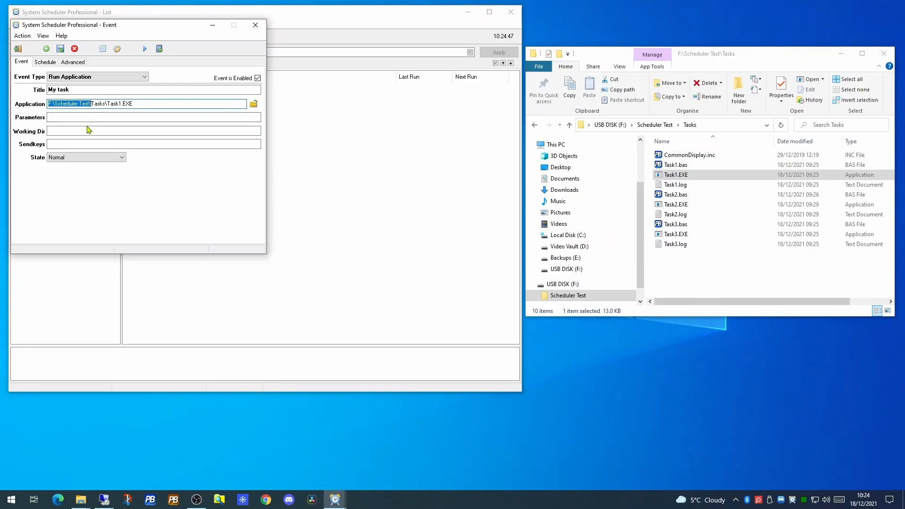
click(71, 131)
key(ctrl+v)
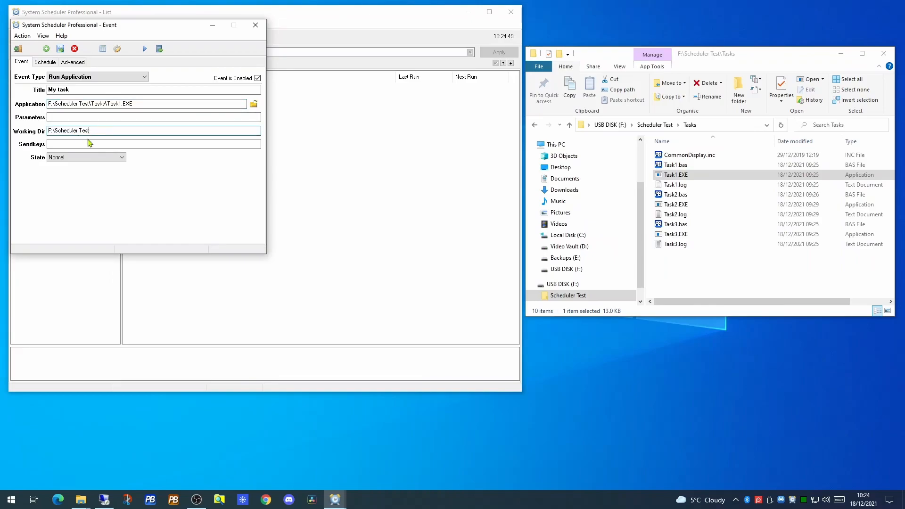
click(88, 157)
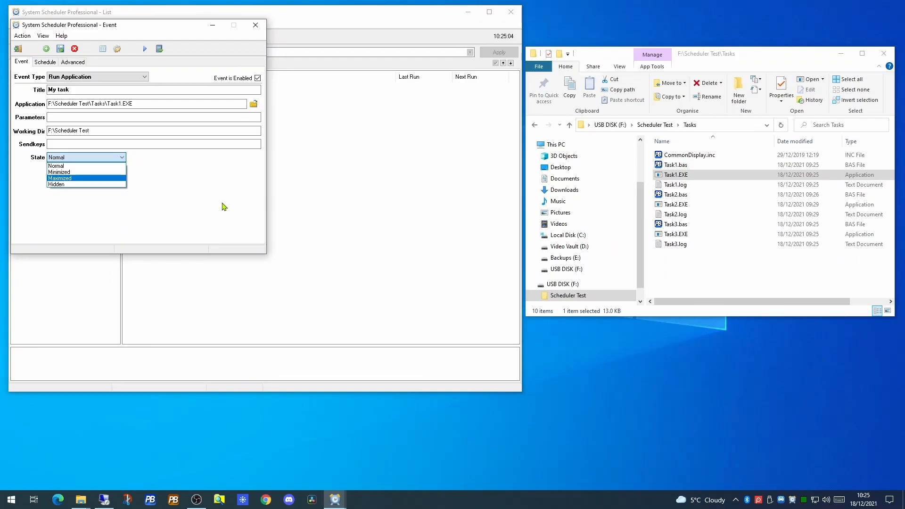
click(205, 186)
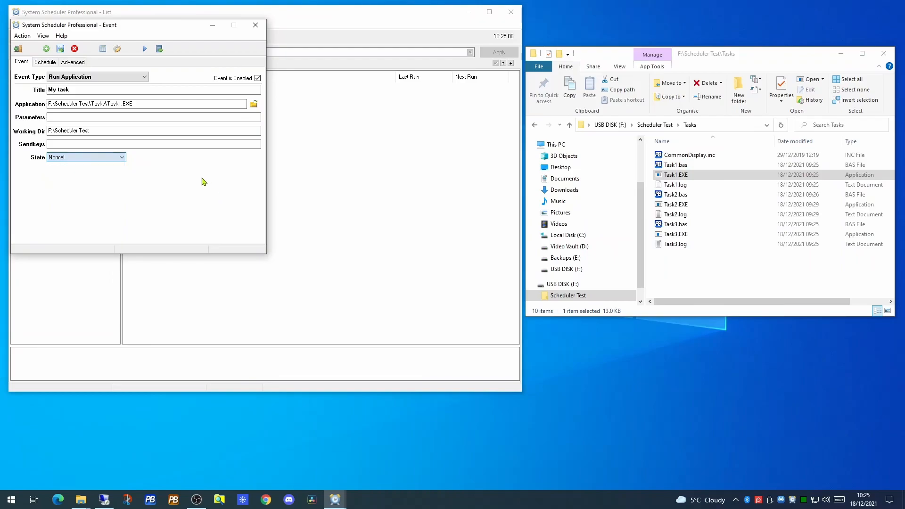
Schedule the event as Every Hour / Selected Minutes, running every 5 minutes, with hours 06 to 11 removed
click(51, 63)
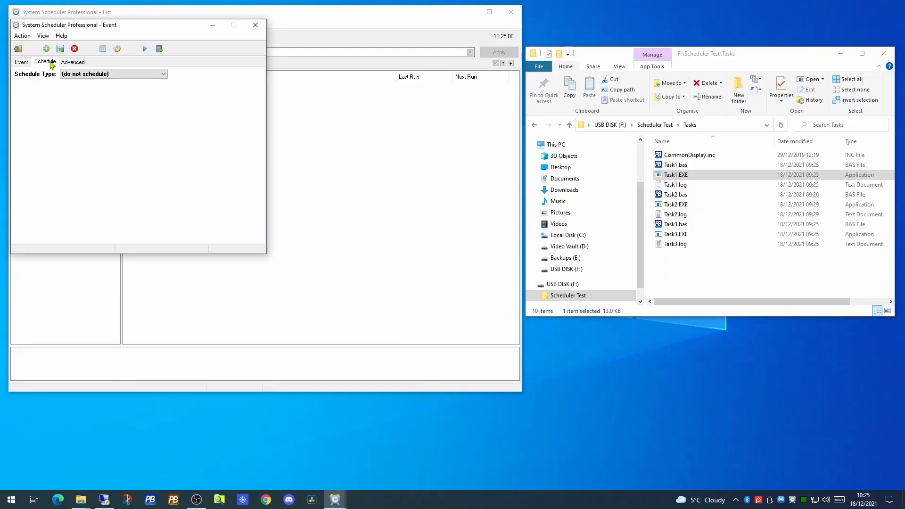
click(96, 76)
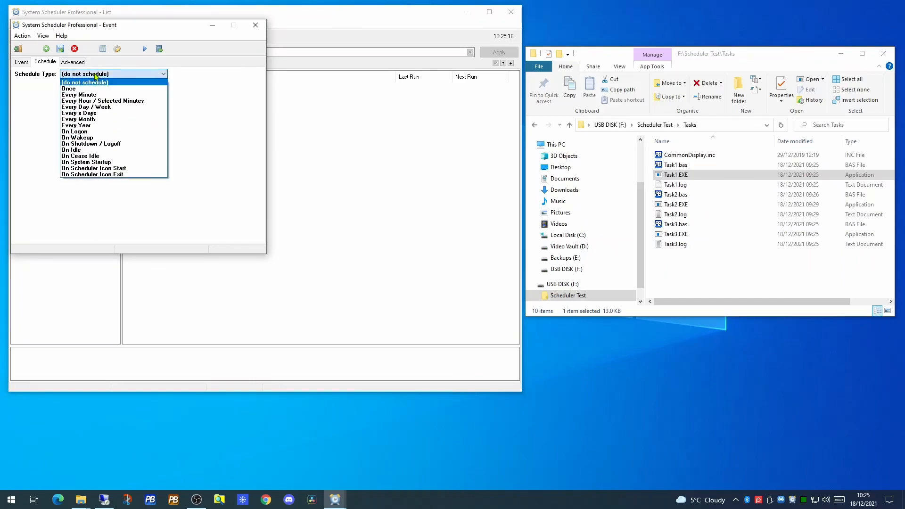
click(87, 103)
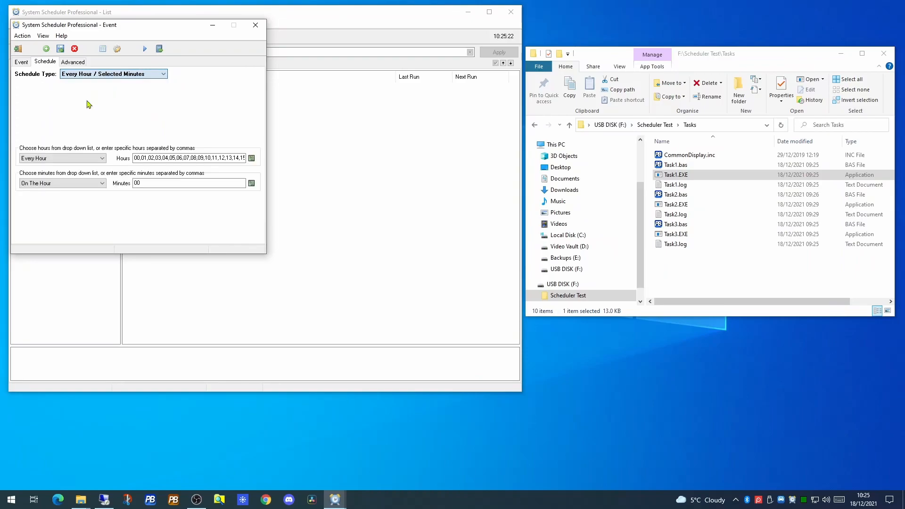
click(61, 184)
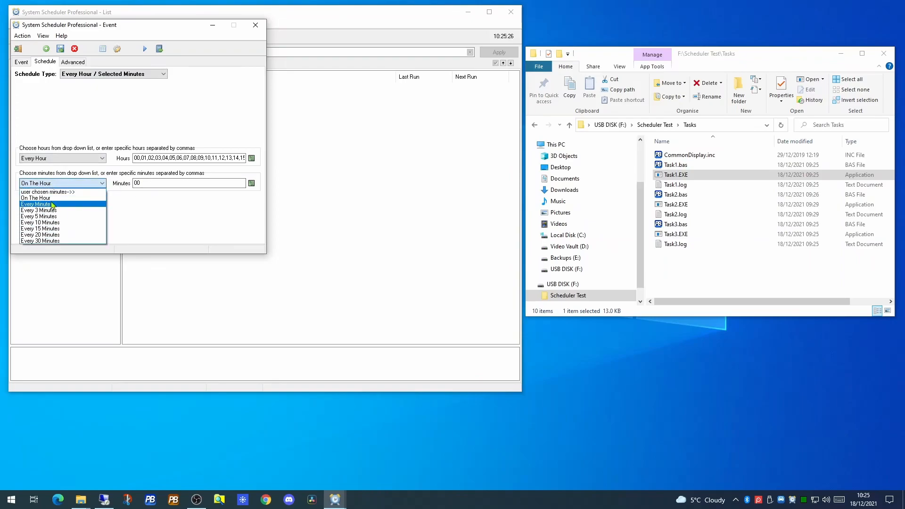
click(52, 217)
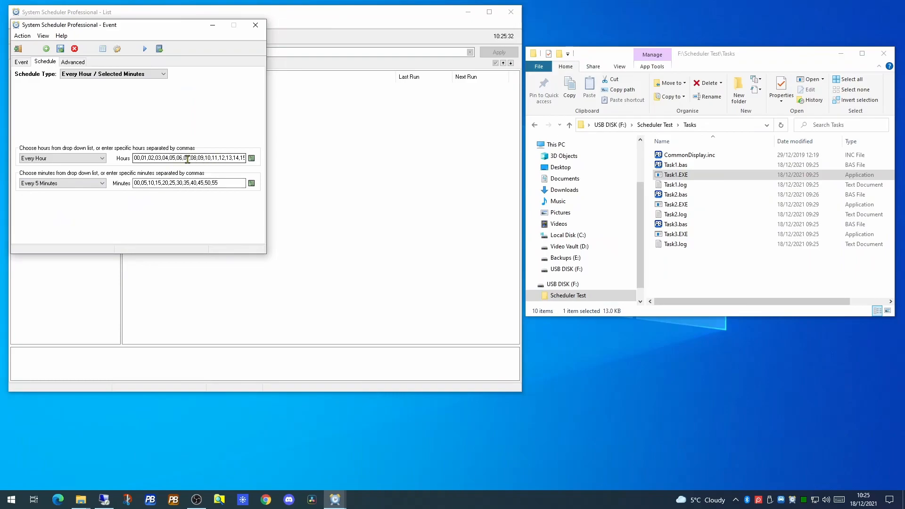
drag(176, 159, 218, 160)
key(Delete)
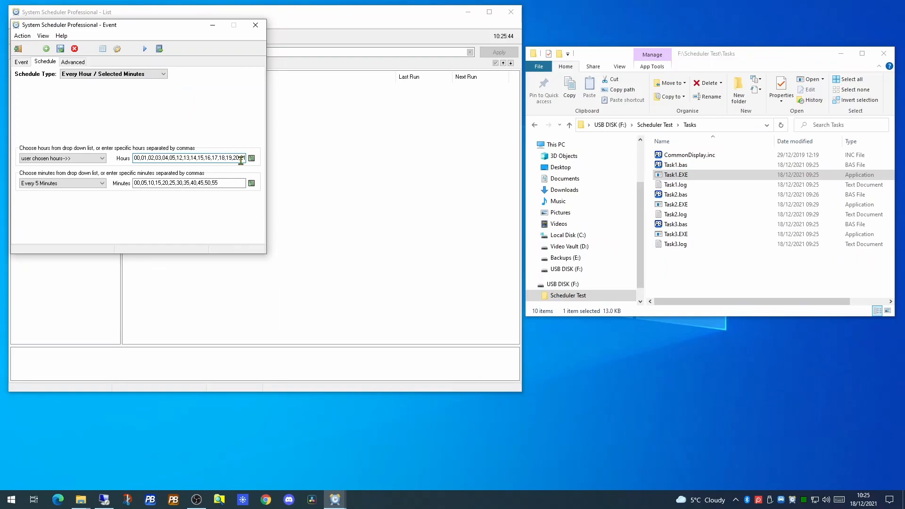
Make the event always run under secondary credentials with username DemoUser and the account password, and save it
click(73, 66)
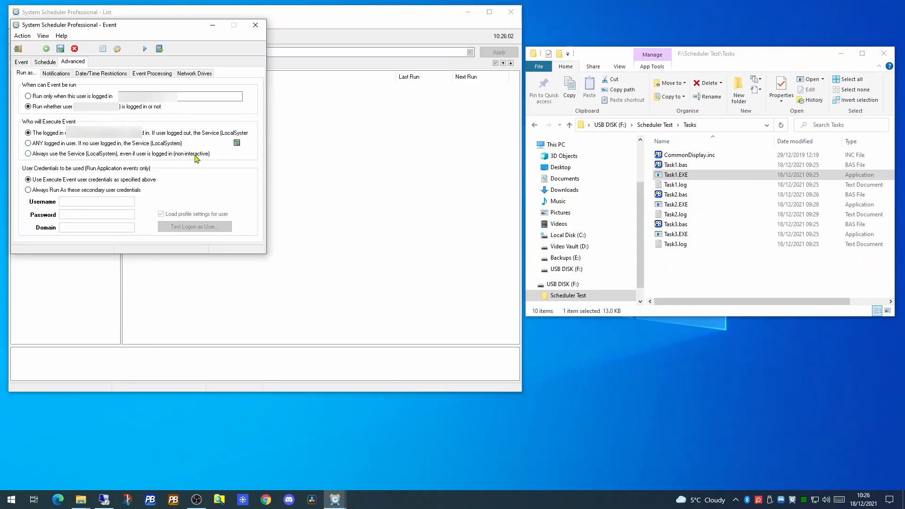
click(28, 190)
click(67, 202)
text(DemoUser)
key(Tab)
text(**********)
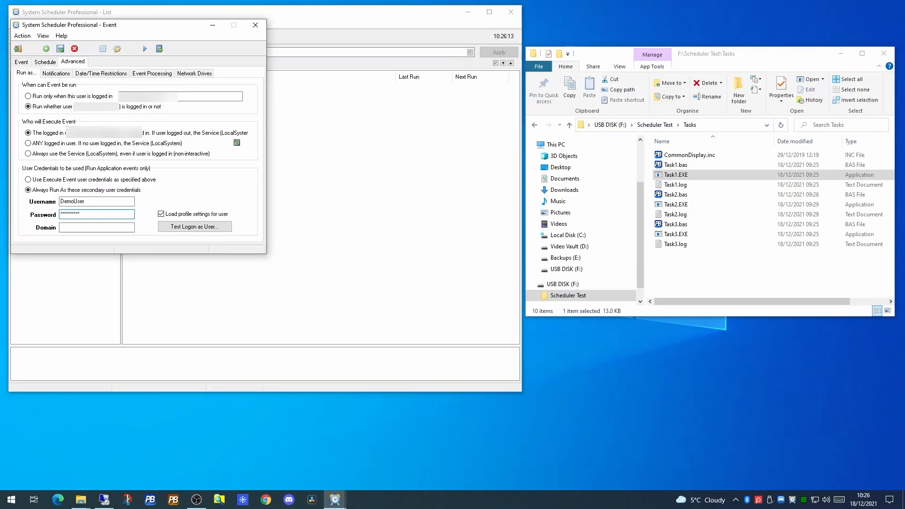
click(85, 230)
click(61, 49)
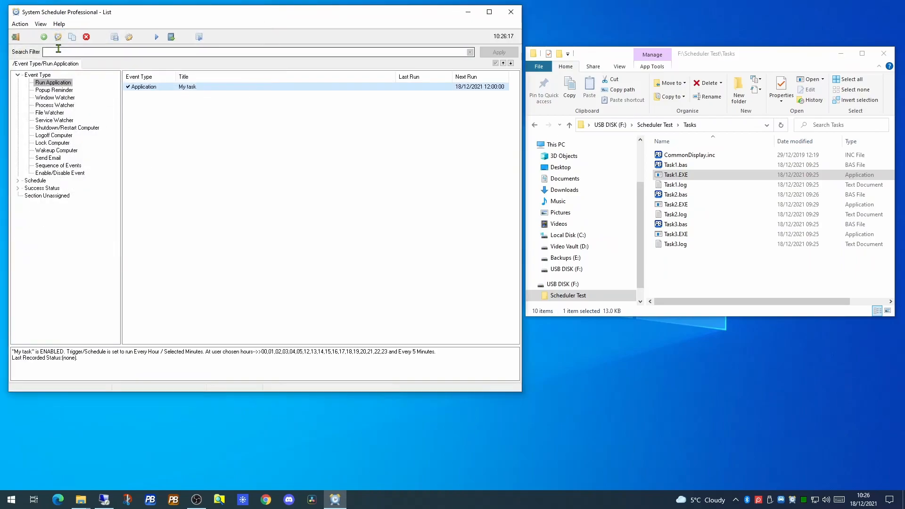
Reopen the My task event and test the logon with its secondary user credentials
double_click(160, 89)
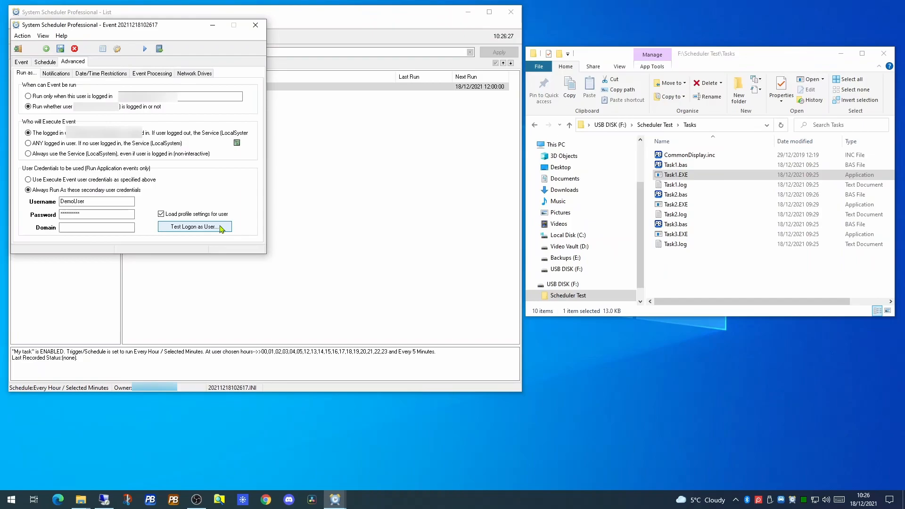
click(221, 229)
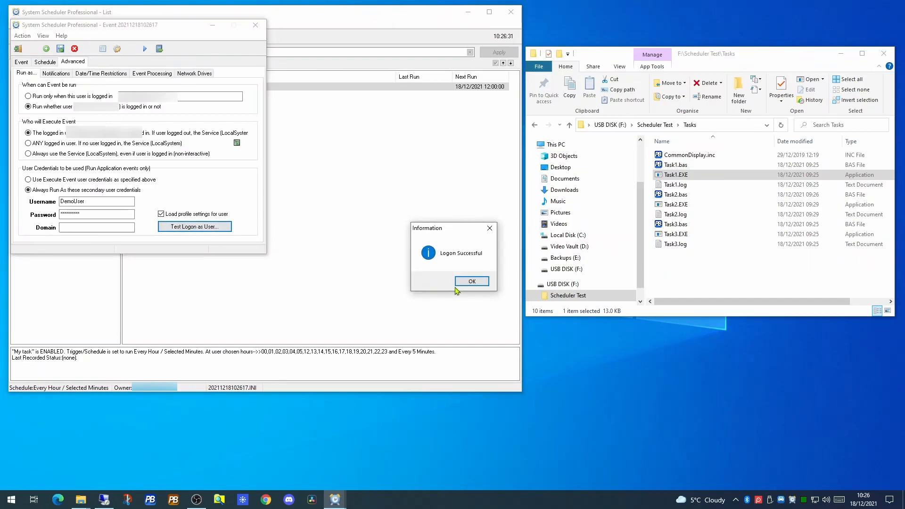
click(471, 282)
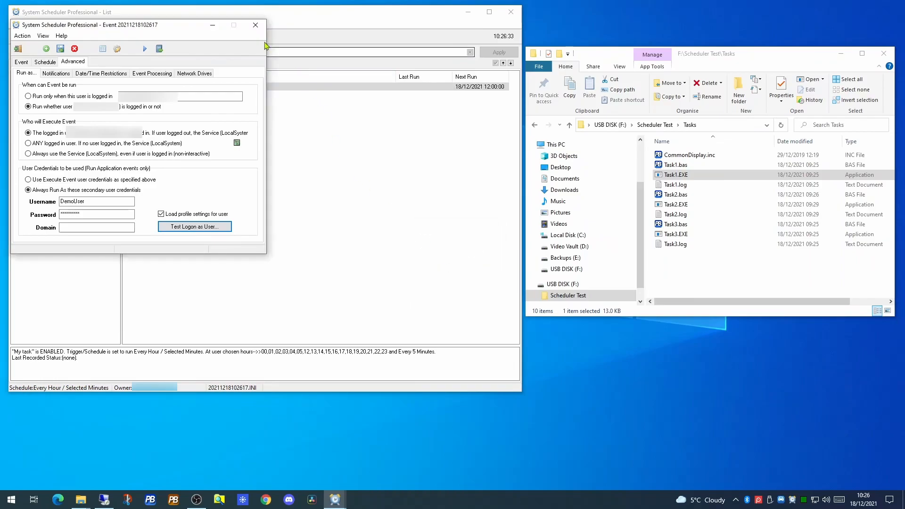
click(255, 25)
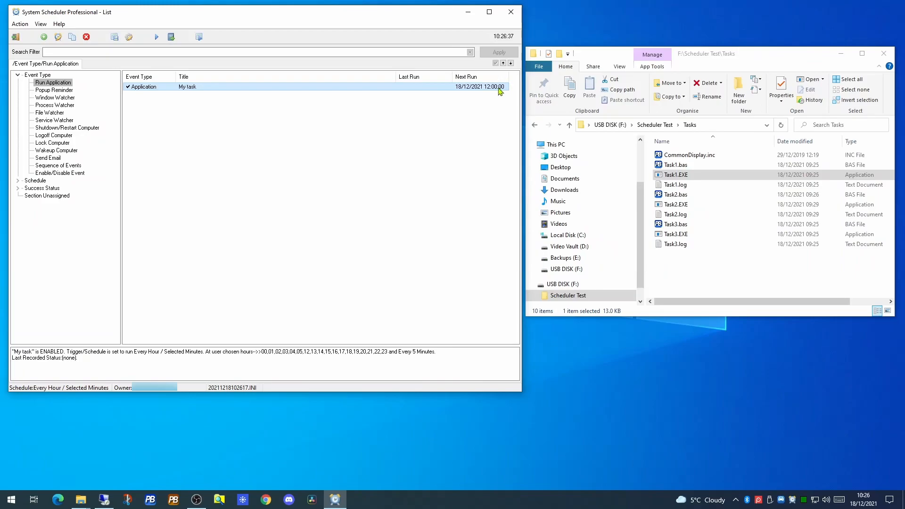
Run the My task event immediately
right_click(199, 88)
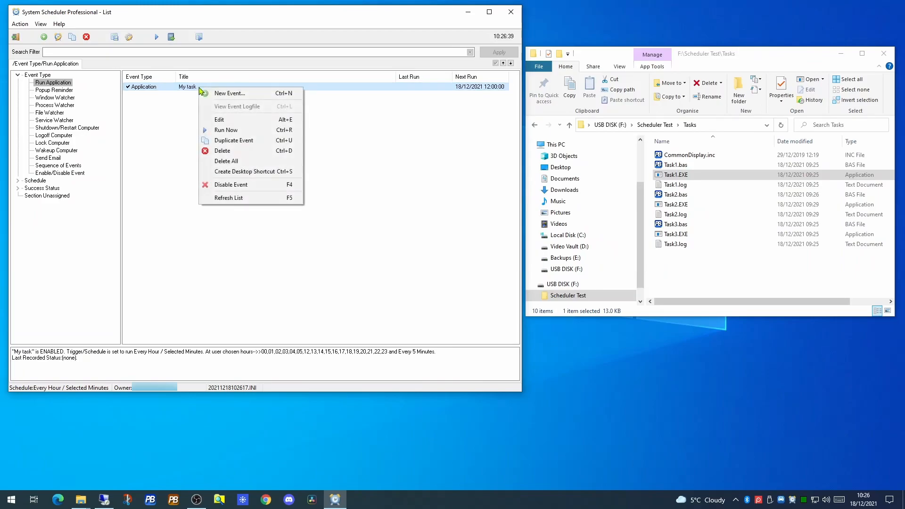
click(226, 130)
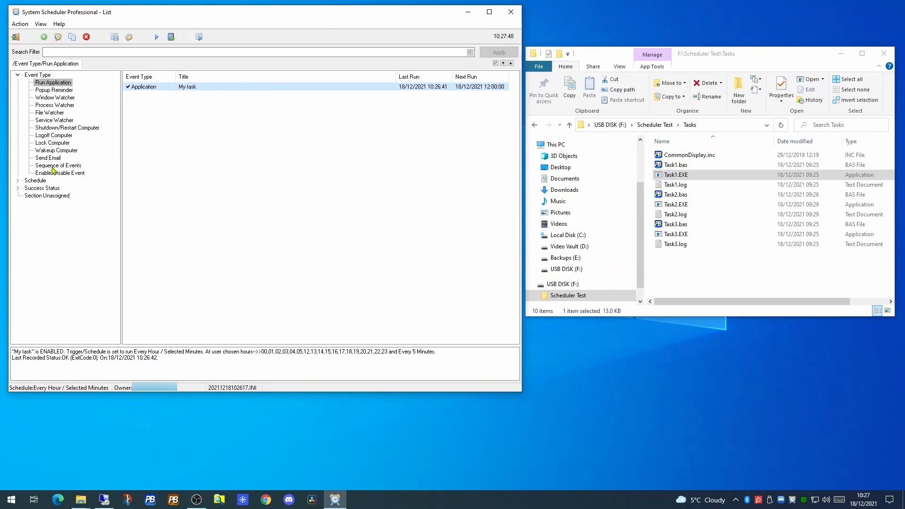
Review the My task event's settings and create two duplicates of the event
double_click(171, 88)
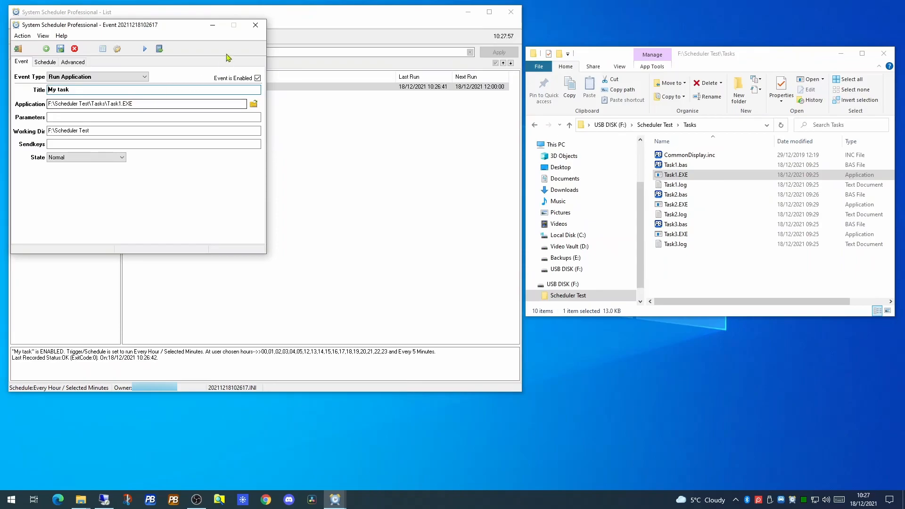
click(257, 27)
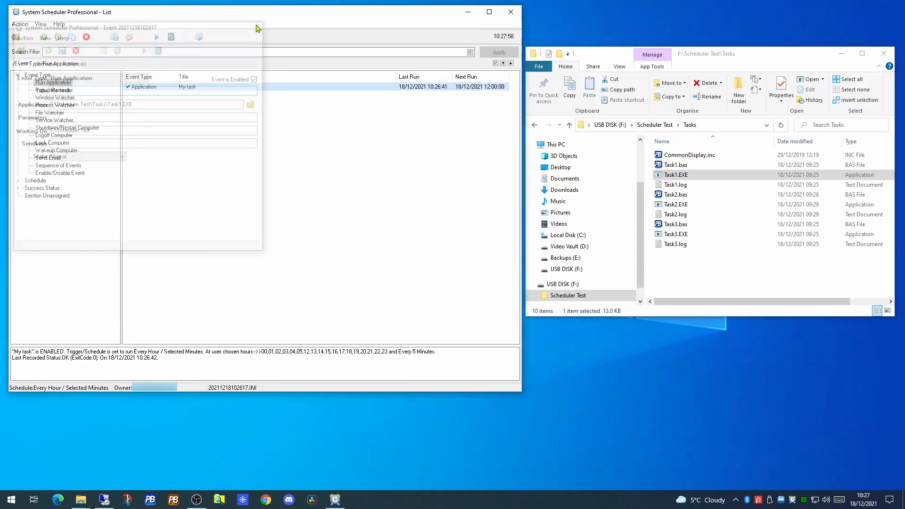
right_click(177, 86)
click(207, 139)
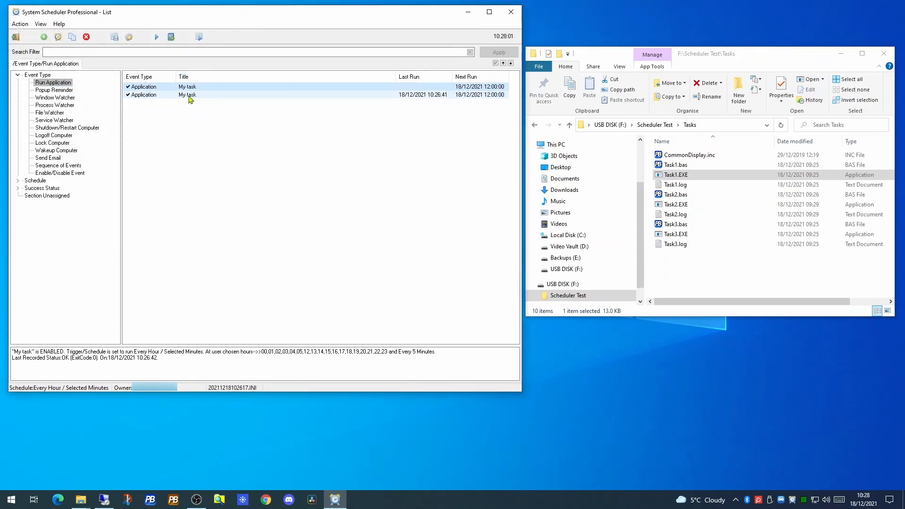
right_click(189, 95)
click(213, 149)
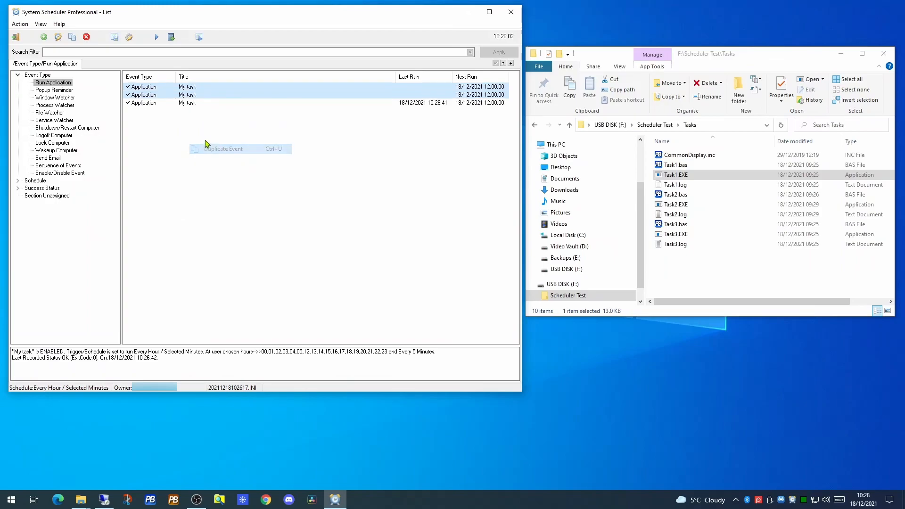
Retitle one duplicate event "My task 2", change its application to Task2.EXE, and save it
double_click(189, 96)
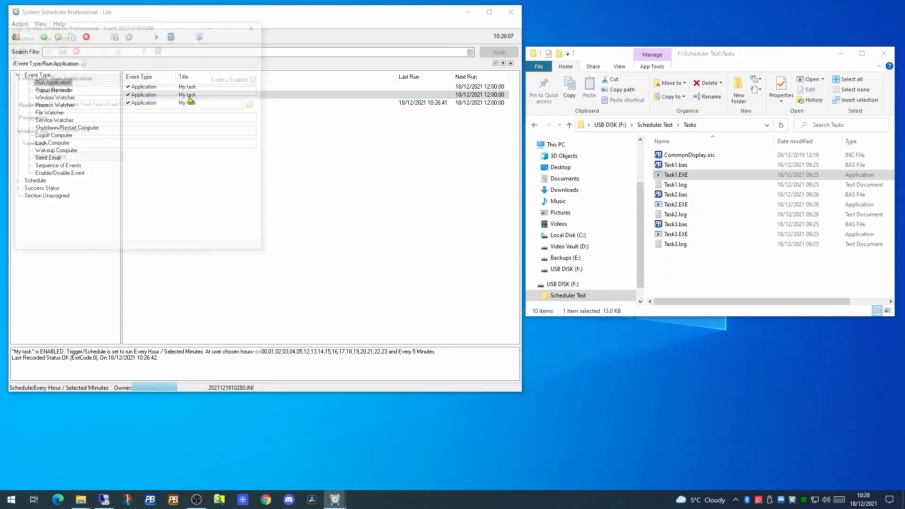
text(n)
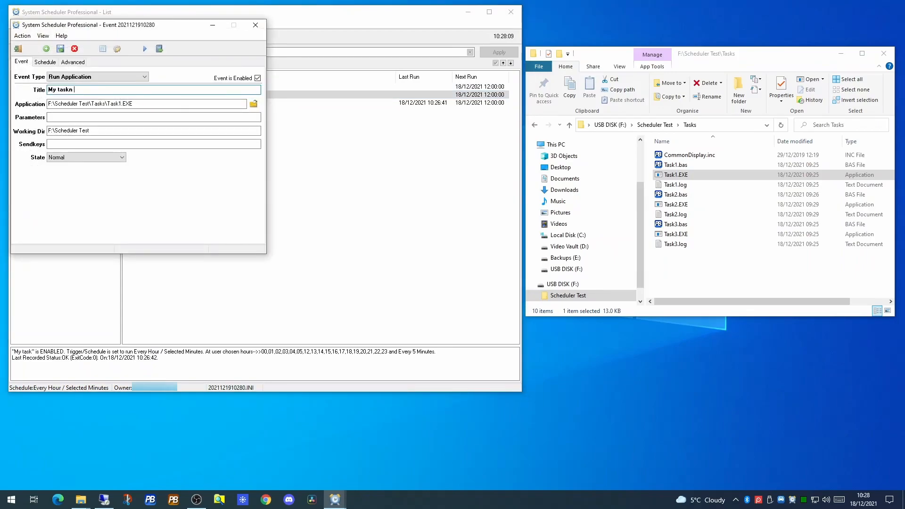
click(121, 104)
key(BackSpace)
text(2)
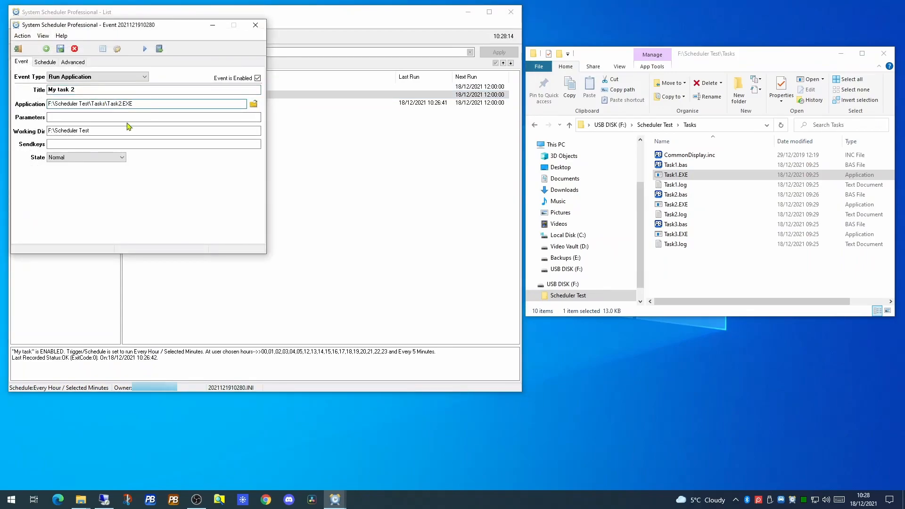
click(60, 49)
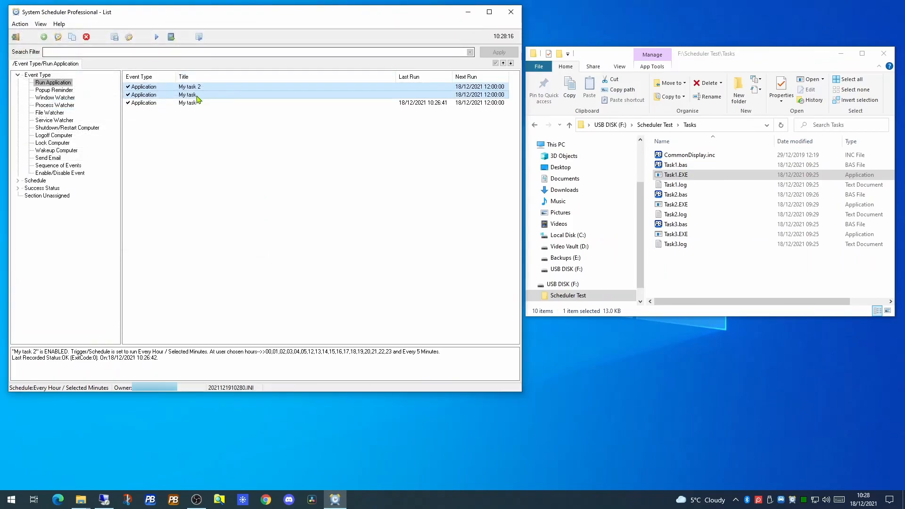
Retitle the remaining duplicate event "My task 3", change its application to Task3.EXE, and save it
double_click(191, 95)
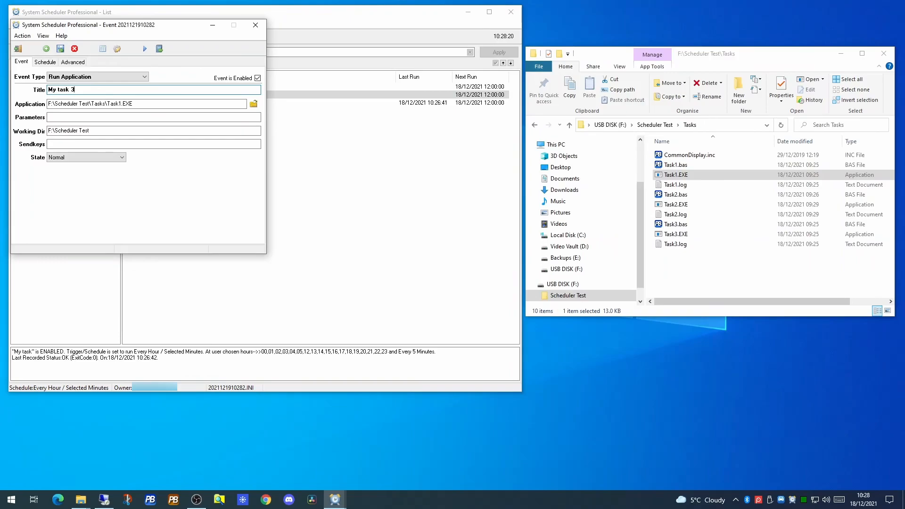
click(121, 103)
key(BackSpace)
text(3)
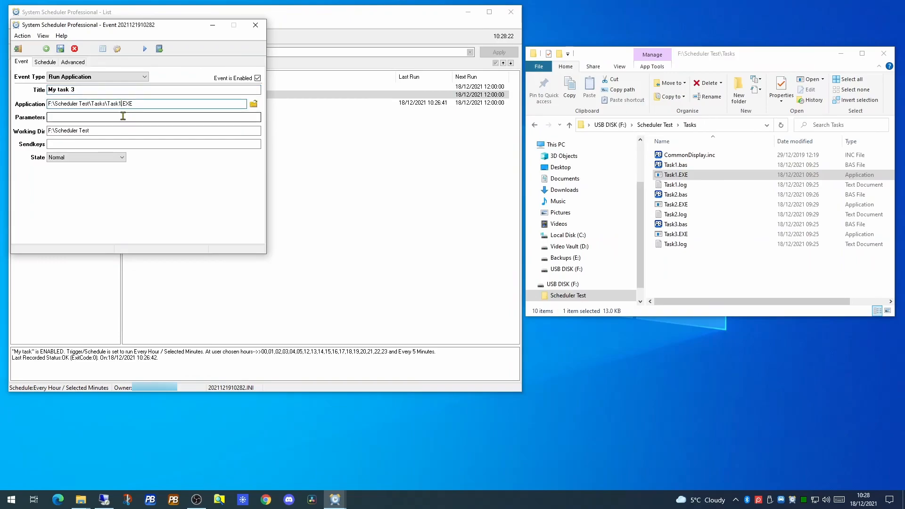
click(60, 49)
Retitle the original My task event "My task 1" and save it
double_click(183, 103)
click(137, 88)
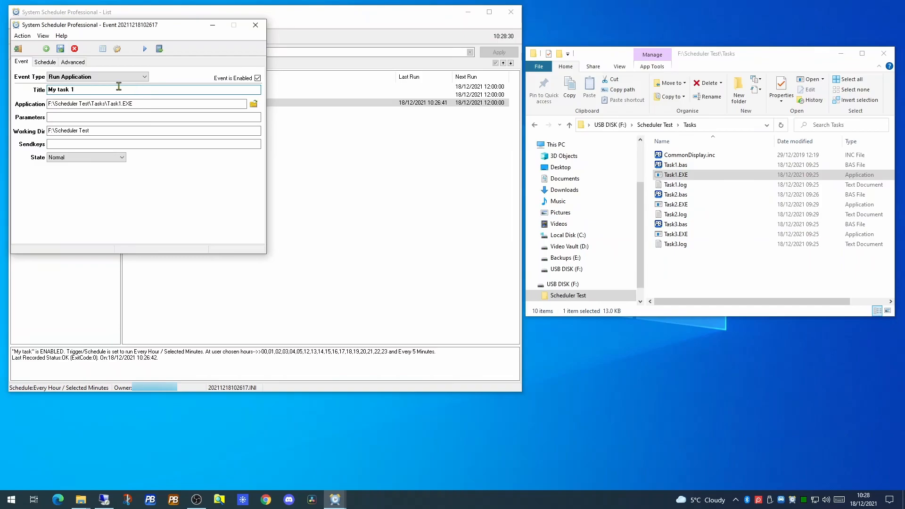
click(59, 49)
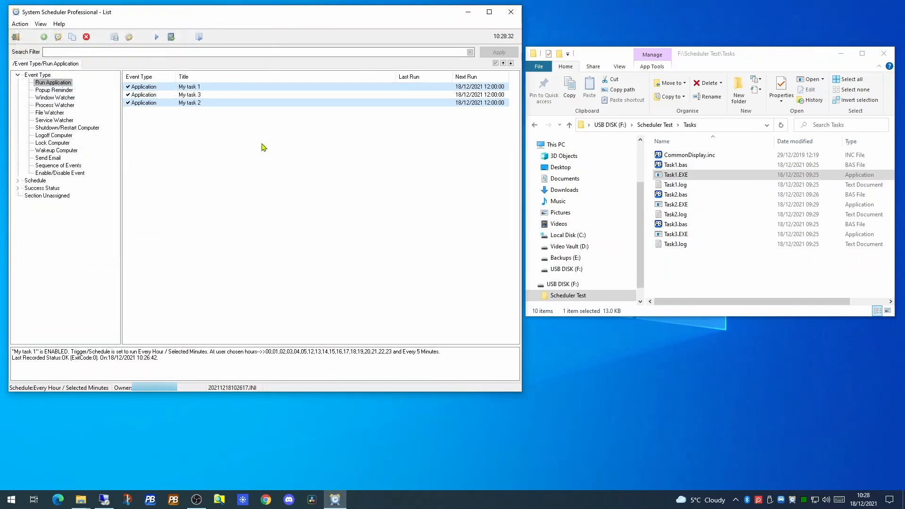
Set the My task 1 event's schedule type to "(do not schedule)" and save it
double_click(191, 87)
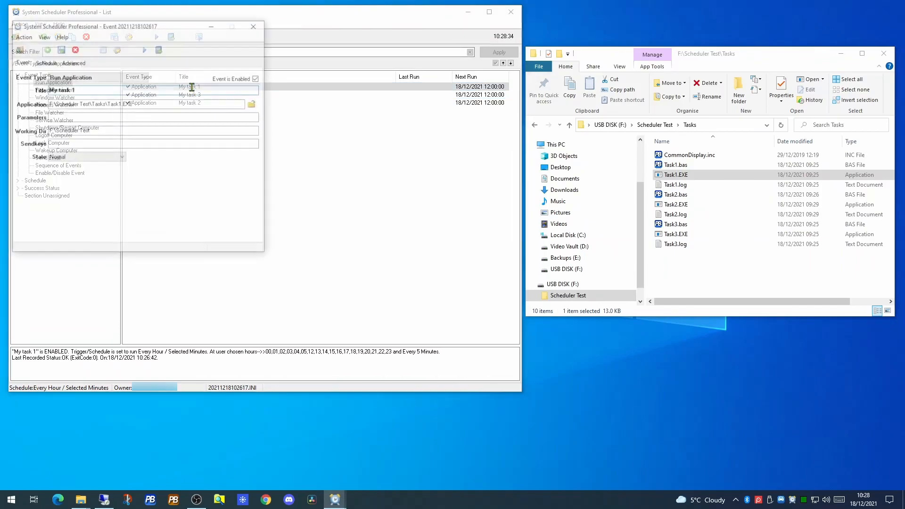
click(46, 62)
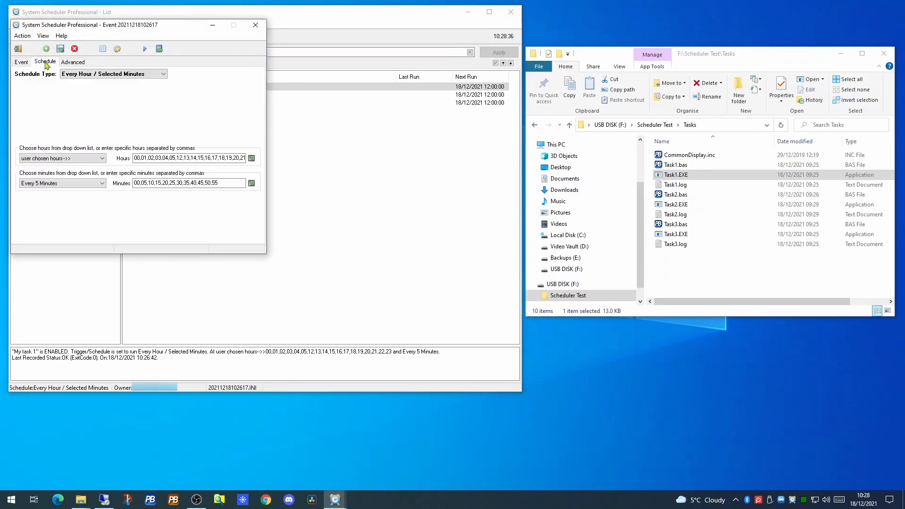
click(95, 74)
click(83, 83)
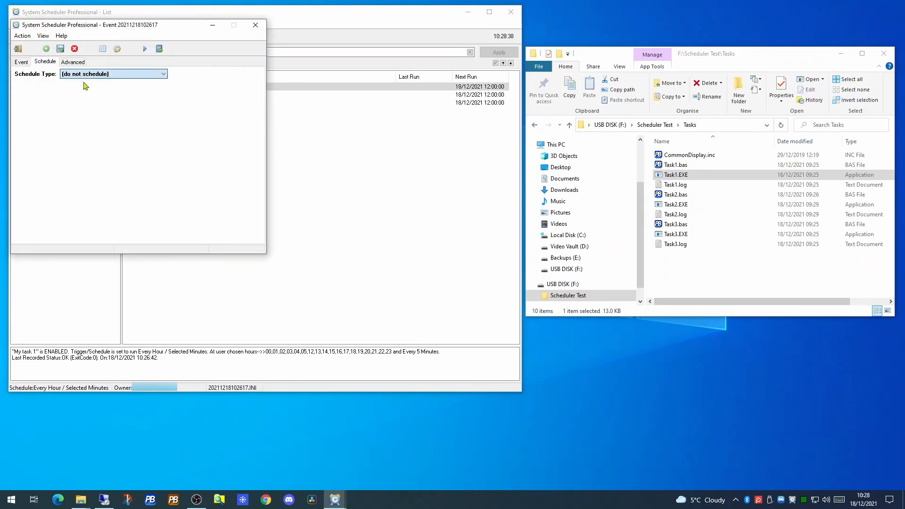
click(59, 49)
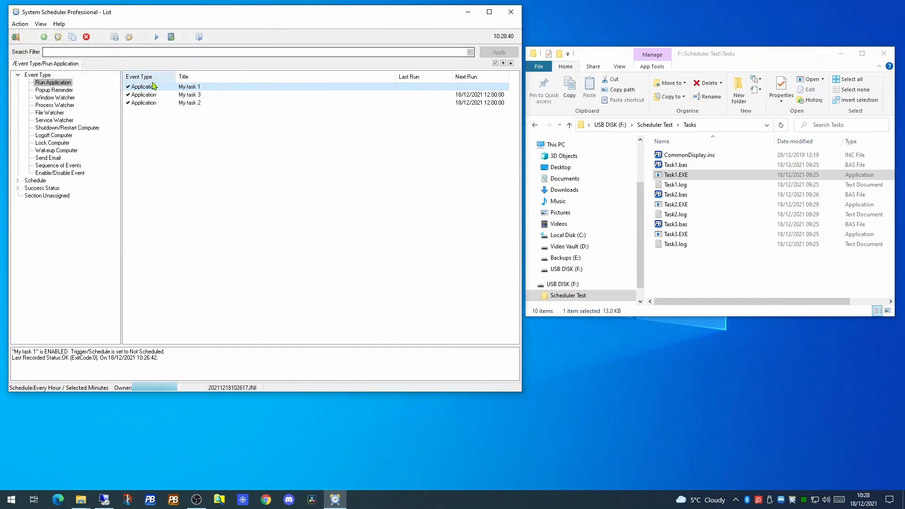
Set the My task 3 event's schedule type to "(do not schedule)" and save it
double_click(186, 95)
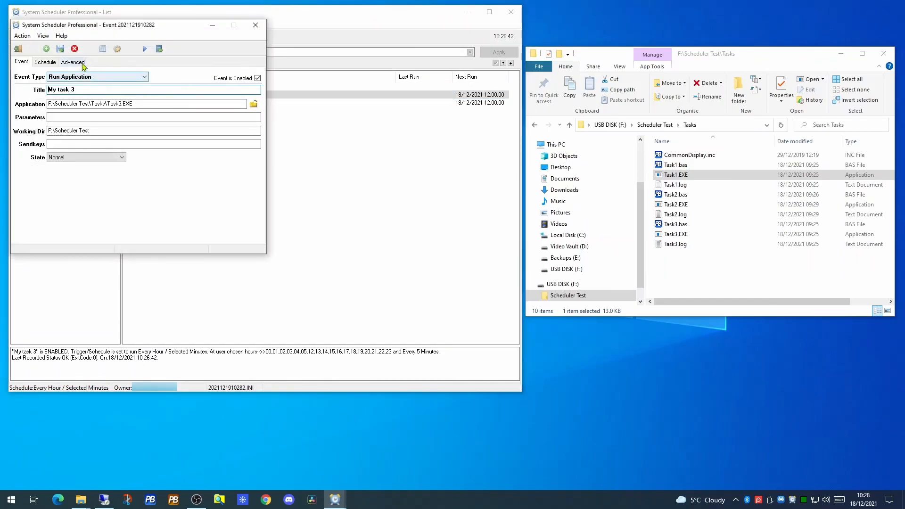
click(46, 62)
click(89, 75)
click(89, 87)
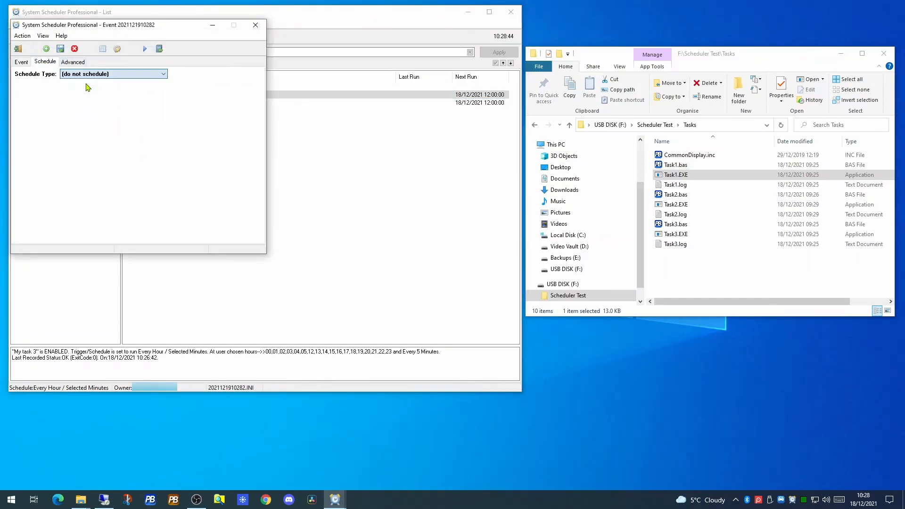
click(60, 48)
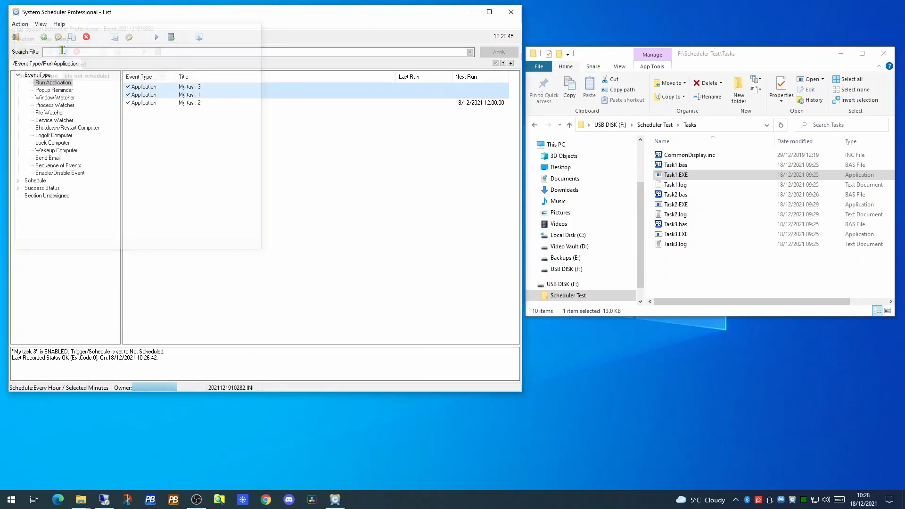
Set the My task 2 event's schedule type to "(do not schedule)" and save it
double_click(192, 104)
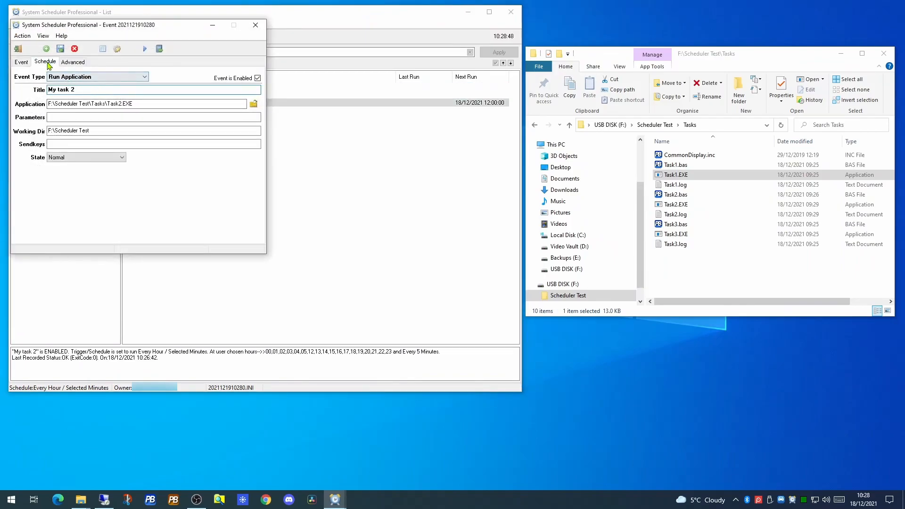
click(46, 62)
click(89, 74)
click(89, 87)
click(60, 48)
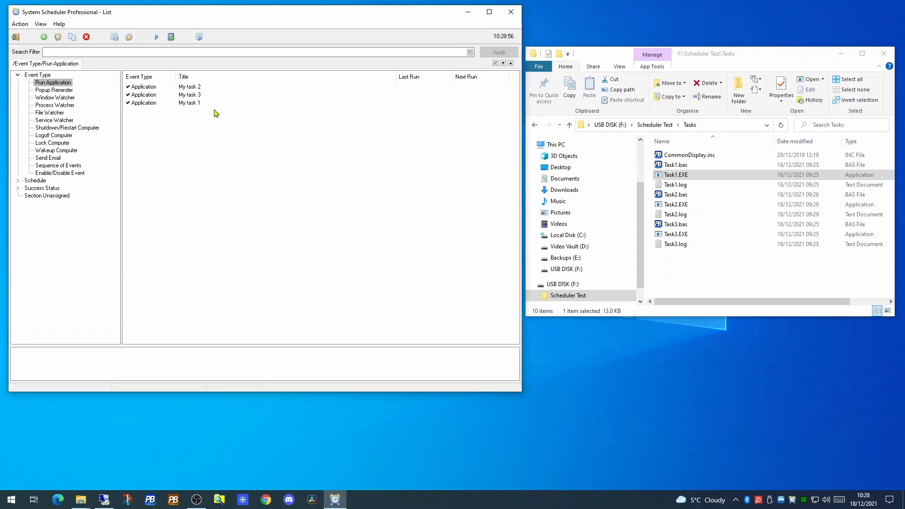
Create a new Sequence of Events event titled "My list of apps"
click(61, 166)
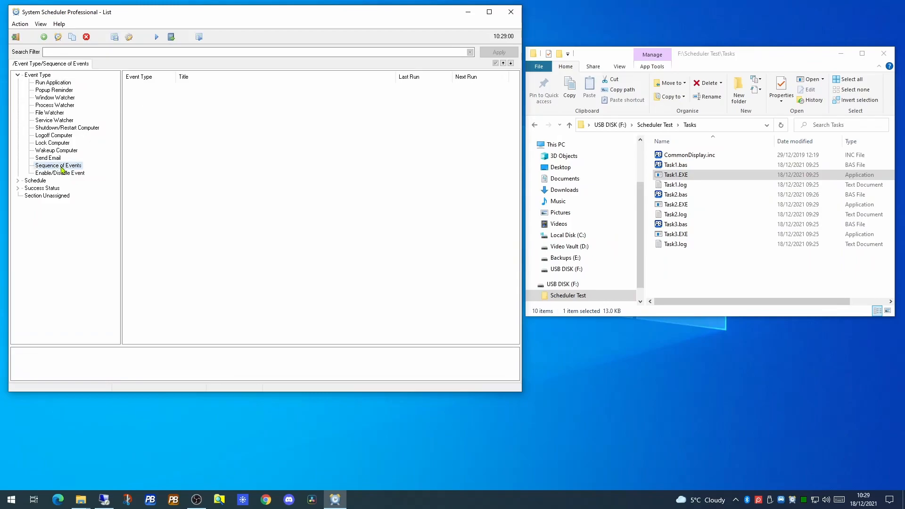
right_click(165, 142)
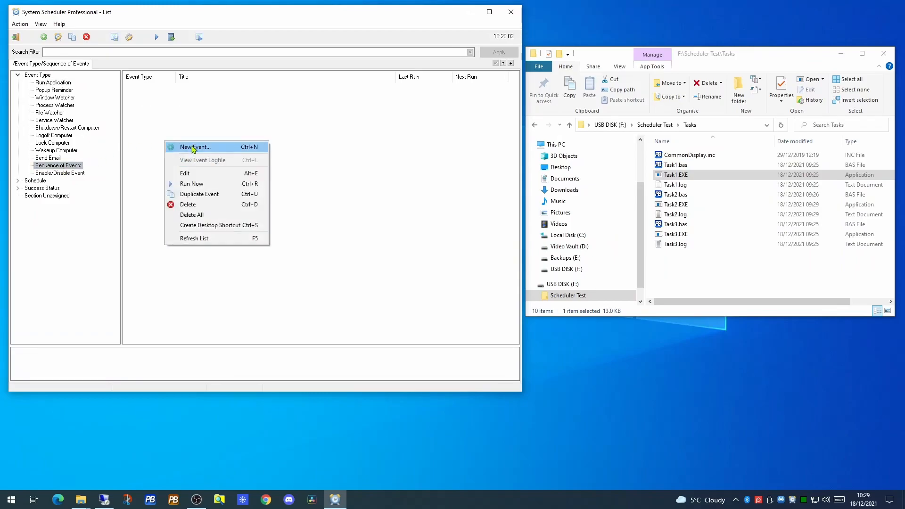
click(192, 149)
text(My list of apps)
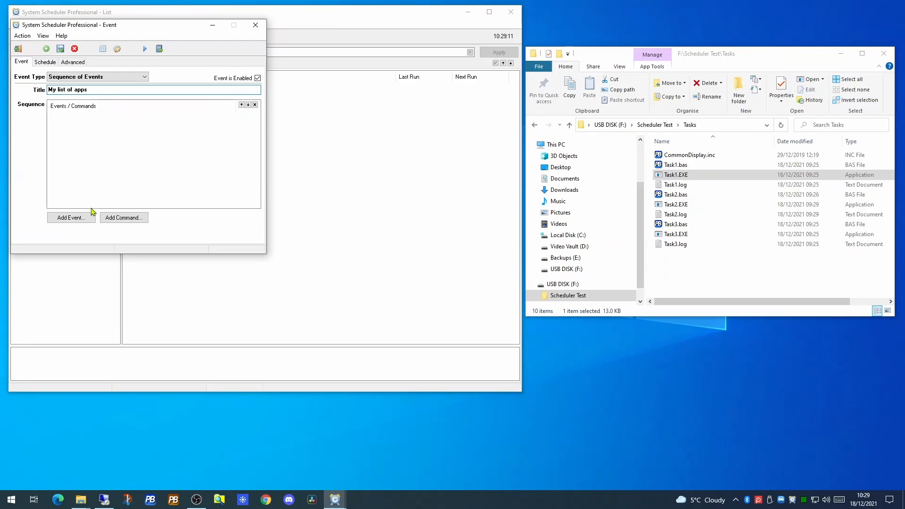
Add the My task 1 event to the sequence, followed by a "Wait until Previous Event Closes" command
click(77, 220)
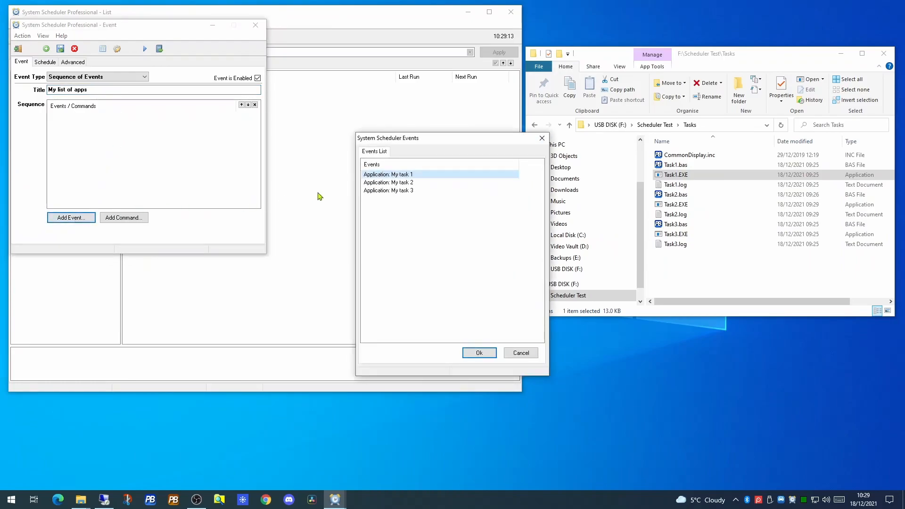
double_click(390, 176)
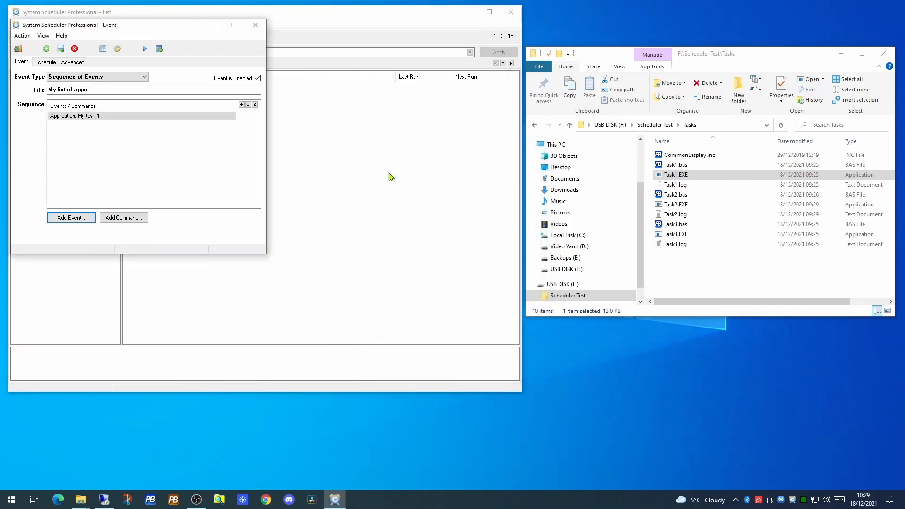
click(115, 221)
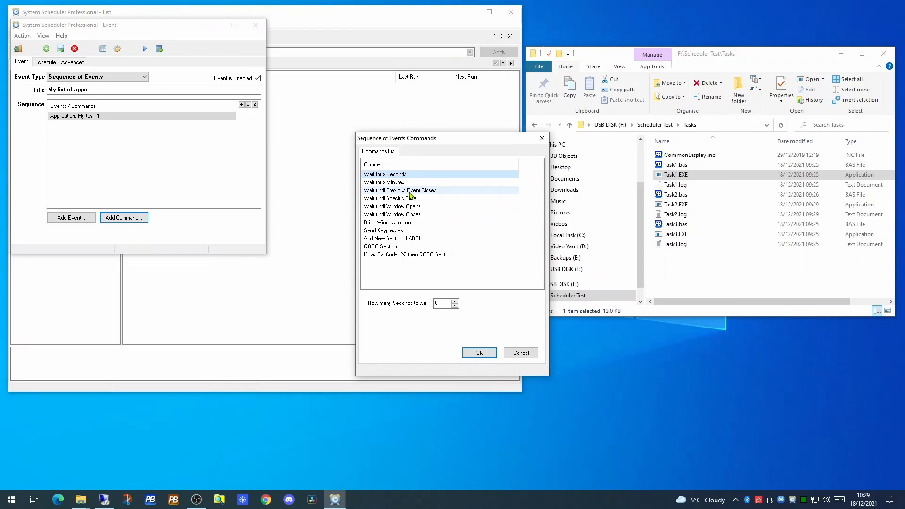
click(409, 191)
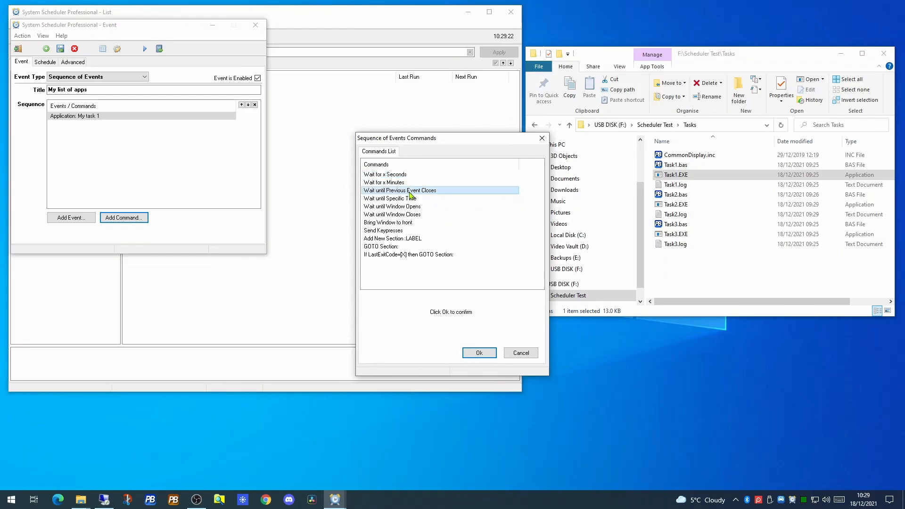
click(471, 353)
Add the My task 2 event to the sequence, followed by another "Wait until Previous Event Closes" command
click(71, 217)
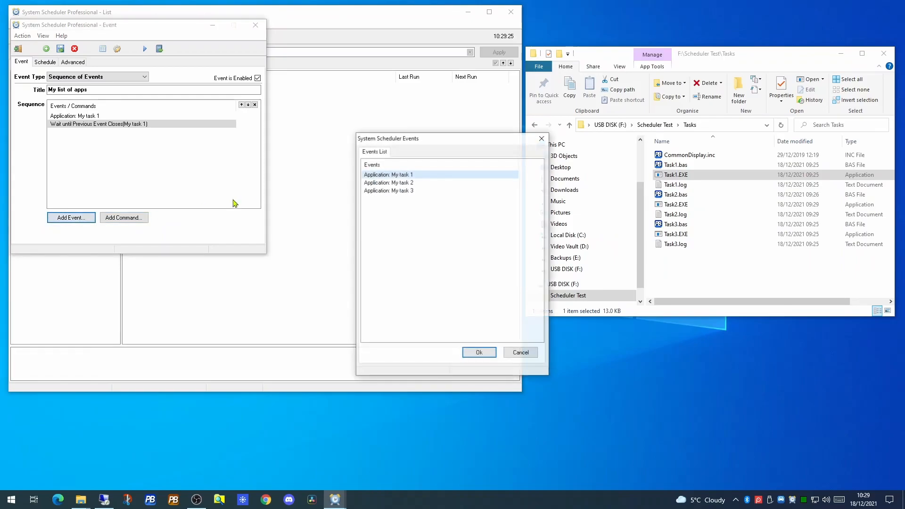
double_click(403, 182)
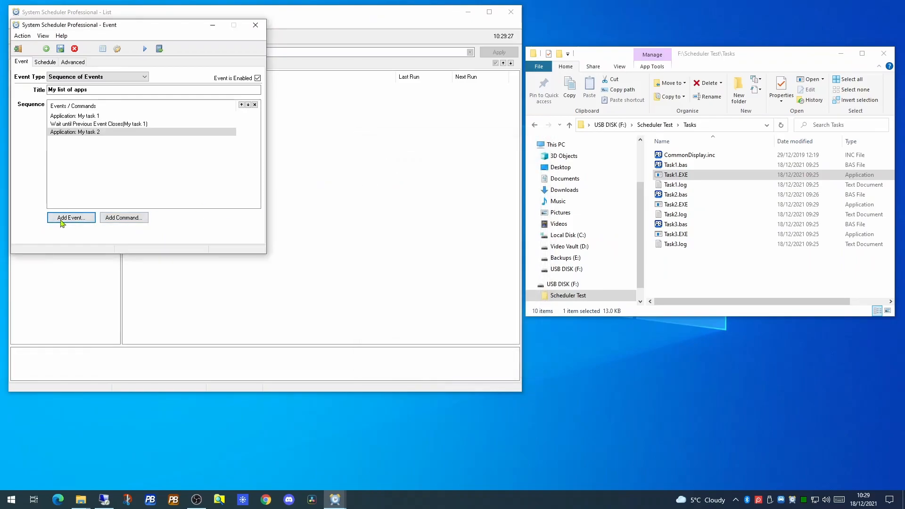
click(111, 219)
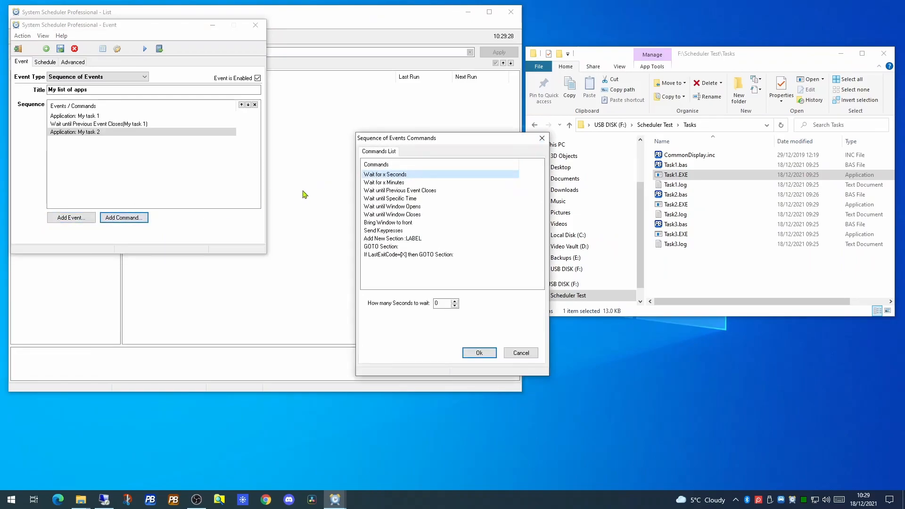
double_click(413, 190)
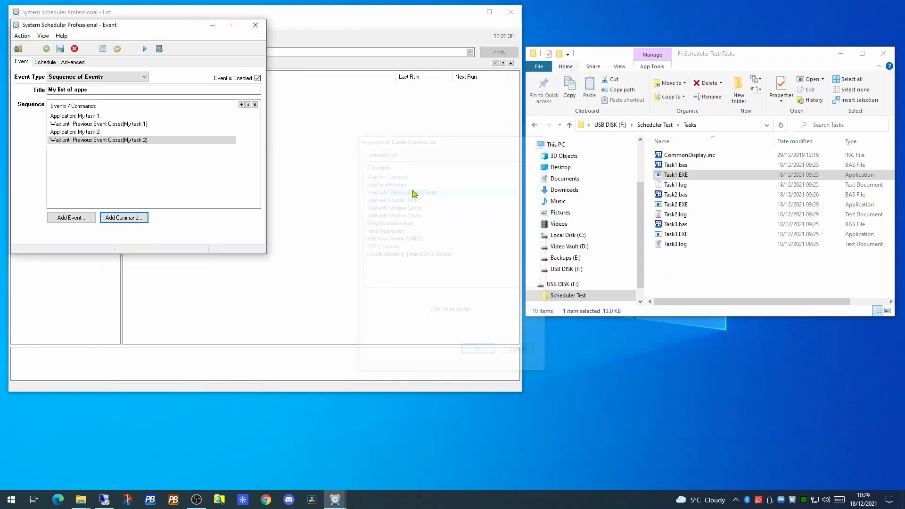
Add the My task 3 event at the end of the sequence, check the available commands, and save the sequence event
click(72, 218)
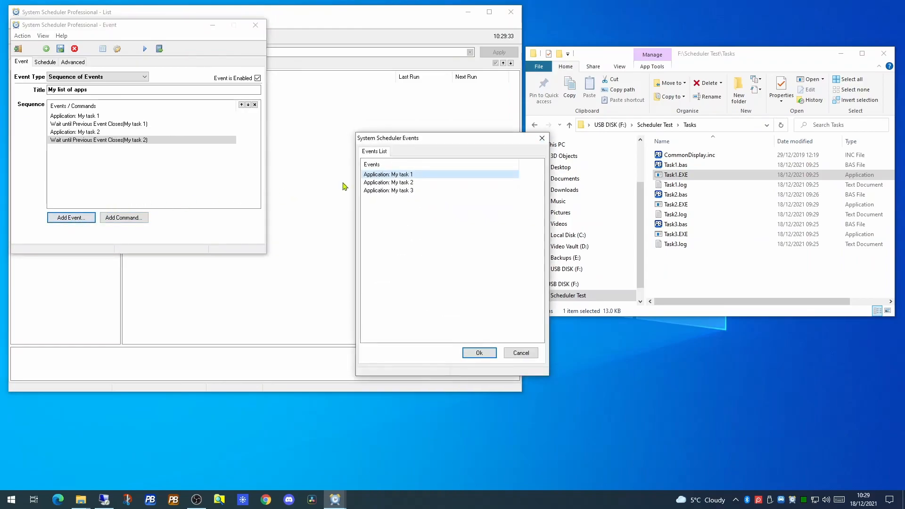
click(404, 191)
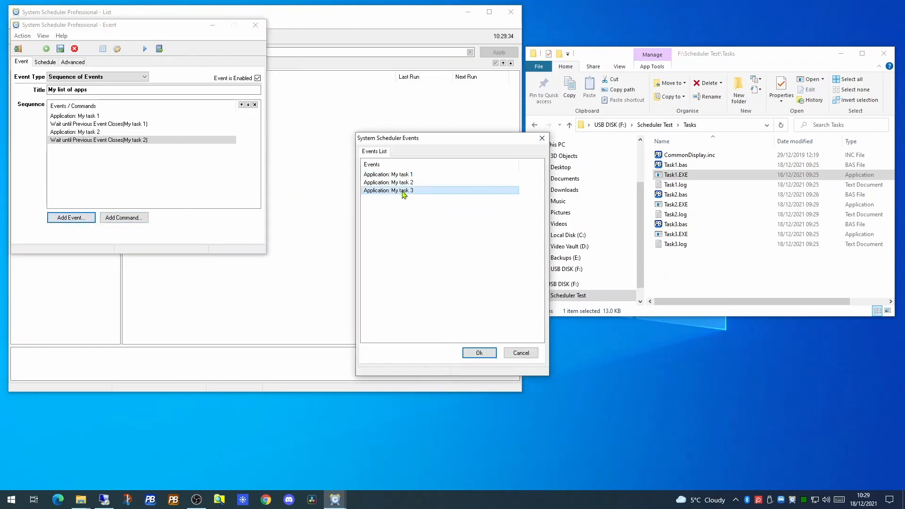
click(477, 353)
click(124, 218)
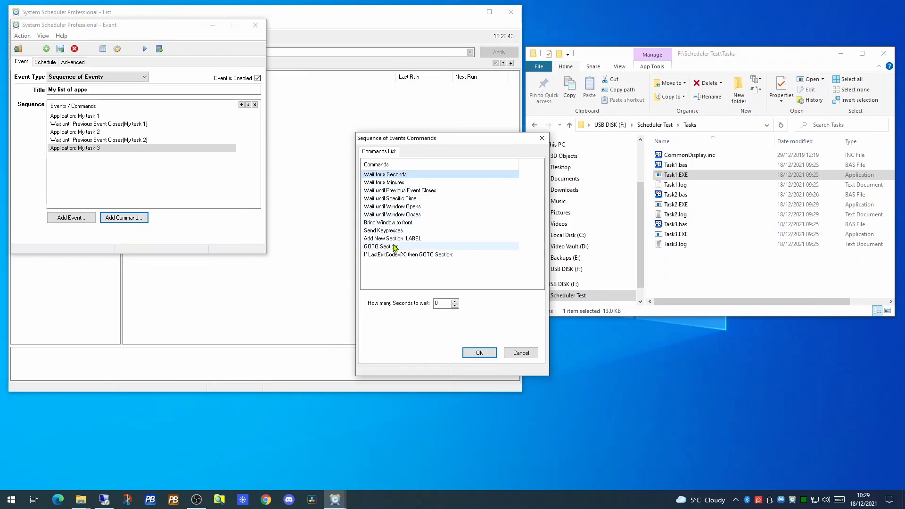
click(521, 354)
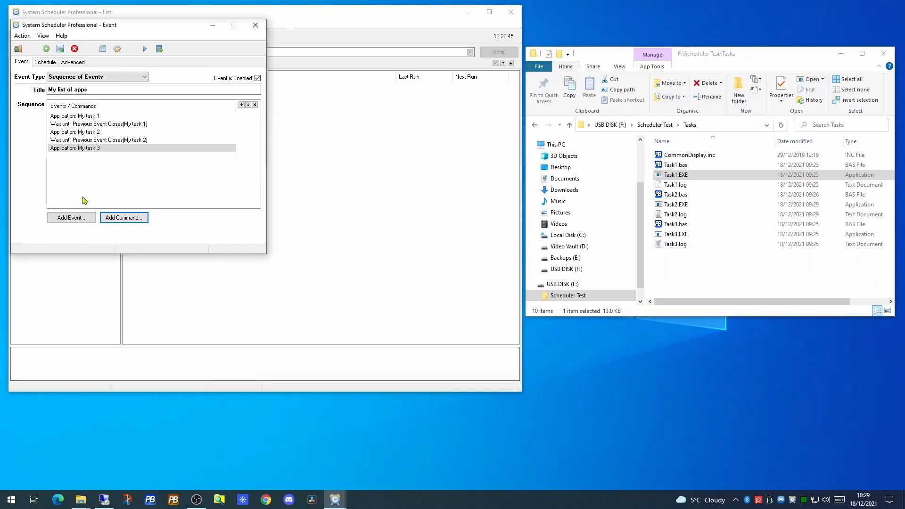
click(60, 49)
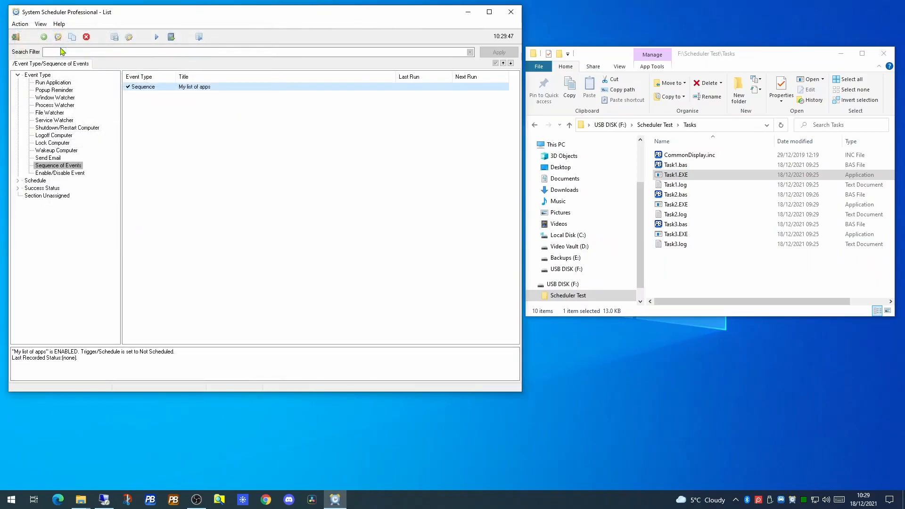
Schedule the My list of apps sequence as Every Day / Week at the specific time 11:00 AM and save it
click(202, 93)
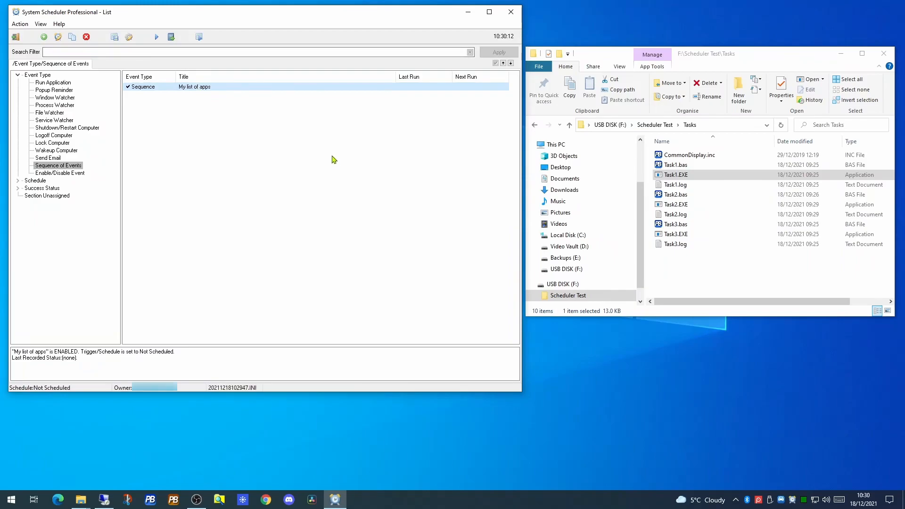
double_click(188, 87)
click(46, 62)
click(81, 75)
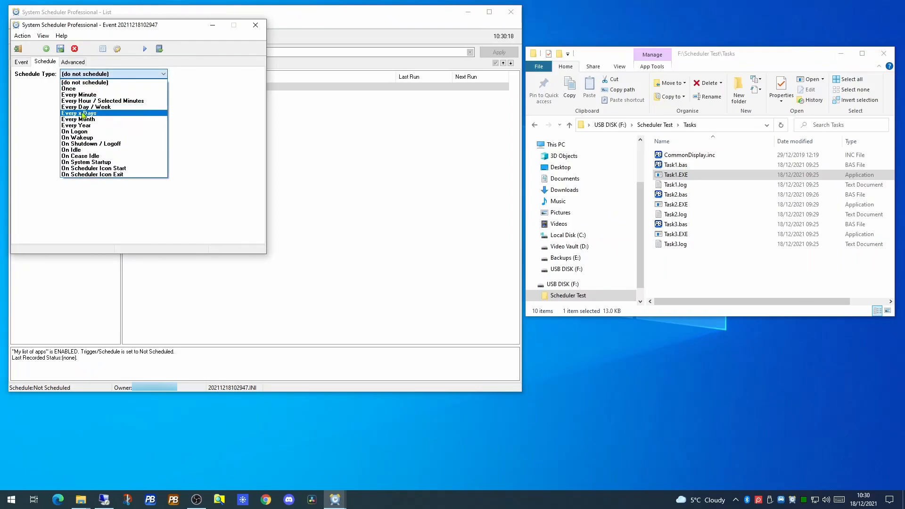
click(81, 107)
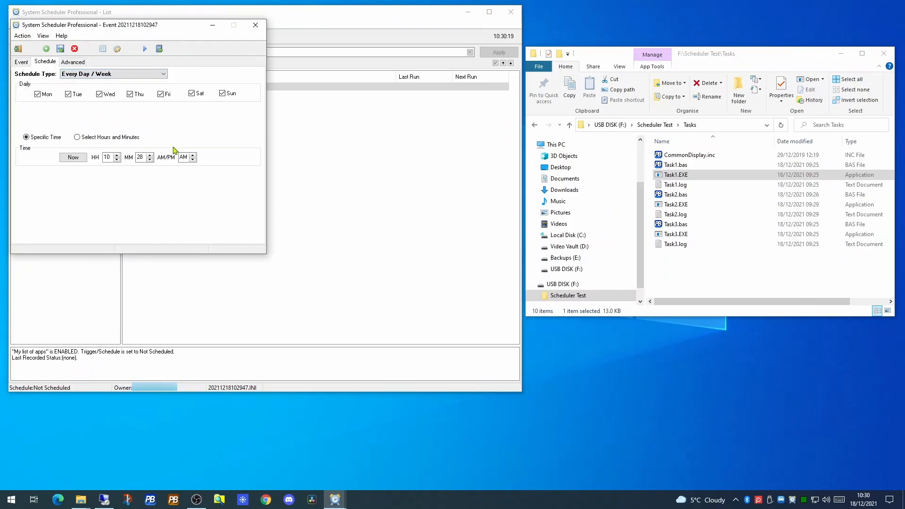
double_click(109, 158)
text(11)
double_click(143, 158)
text(00)
click(60, 48)
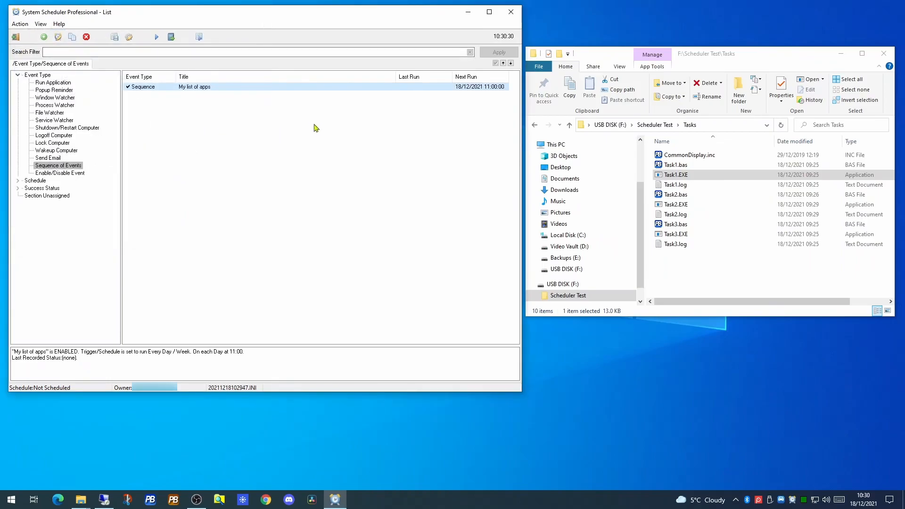
Run the My list of apps sequence immediately
right_click(193, 88)
click(215, 132)
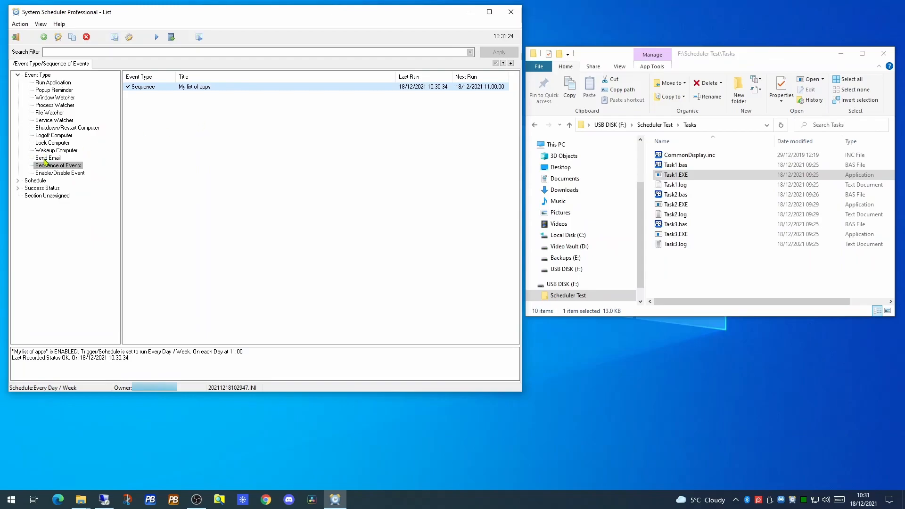
Create a new Send Email event titled "All tasks completed"
click(45, 161)
right_click(202, 133)
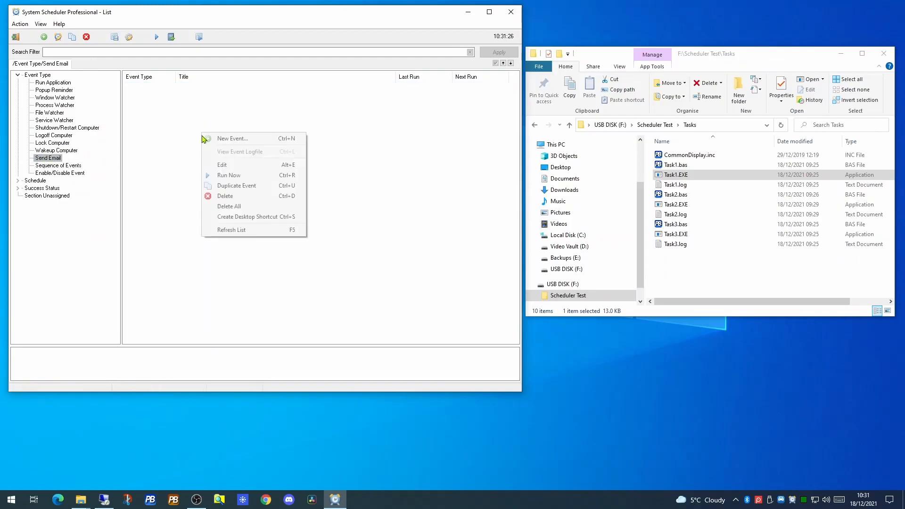
click(219, 138)
text(All tasks completed)
click(87, 103)
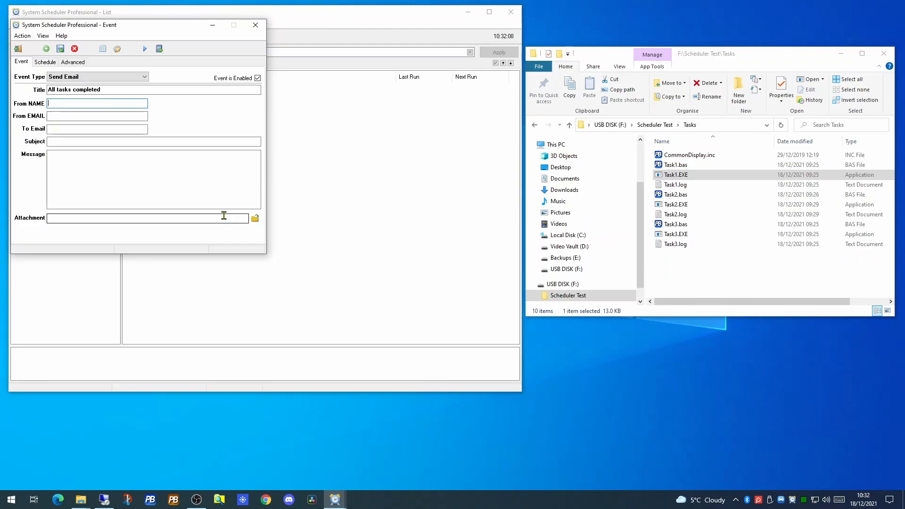
Open the Email Setup preferences from the All tasks completed email event
click(73, 62)
click(42, 36)
click(59, 83)
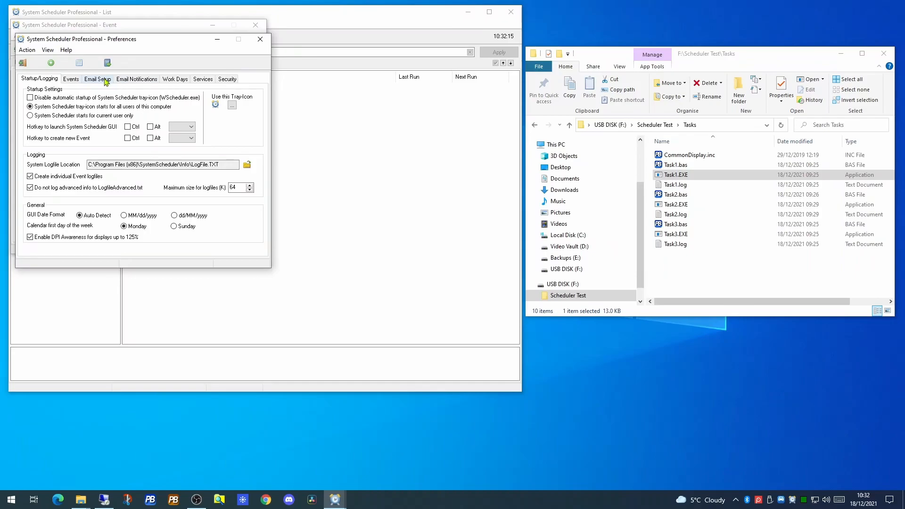
click(106, 80)
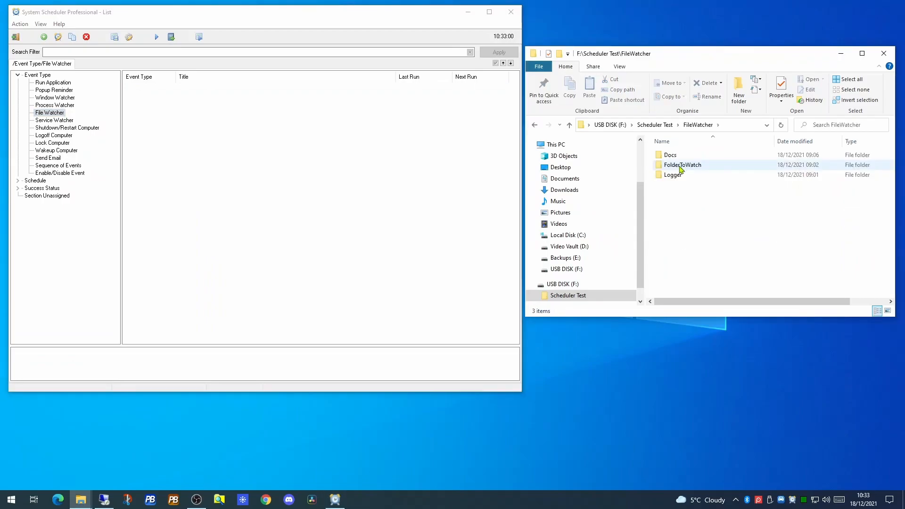
Look at the contents of the FolderToWatch folder and open the neighbouring Logger folder
double_click(679, 172)
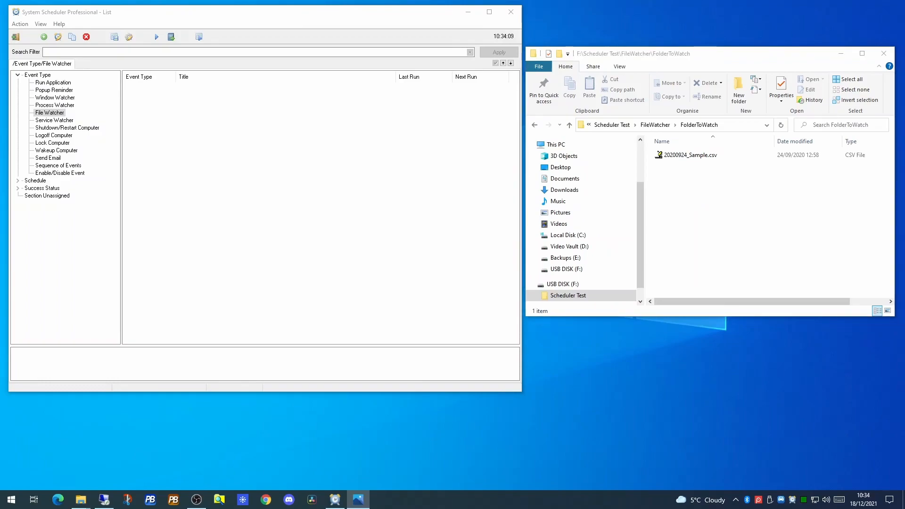
click(661, 125)
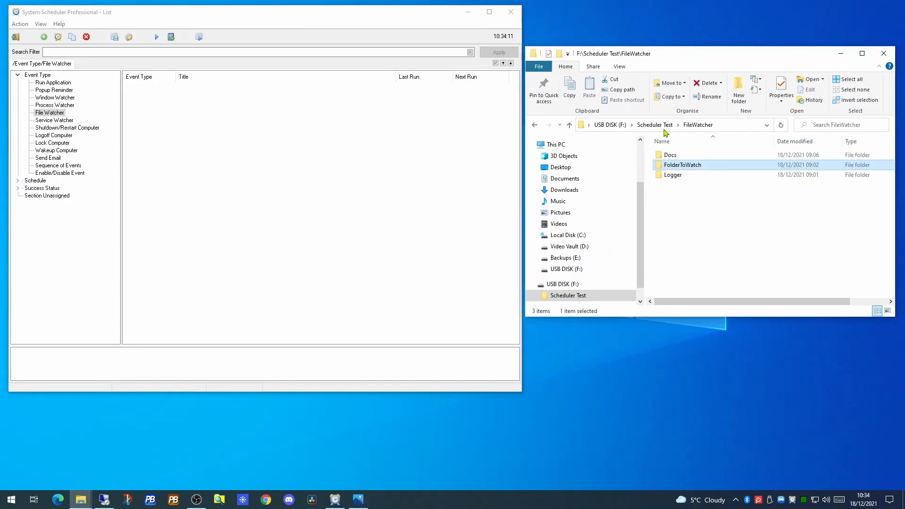
double_click(678, 176)
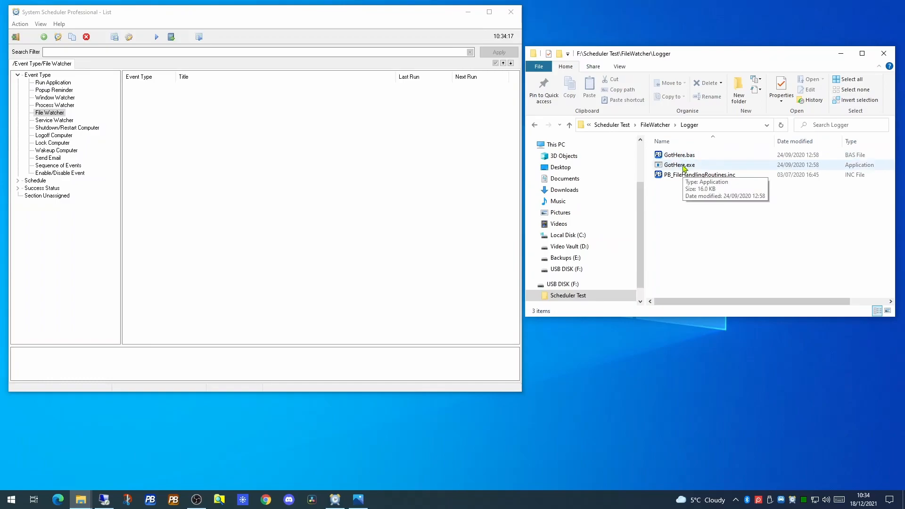
Run GotHere.exe from the Logger folder and read the Event.log file it writes
double_click(684, 167)
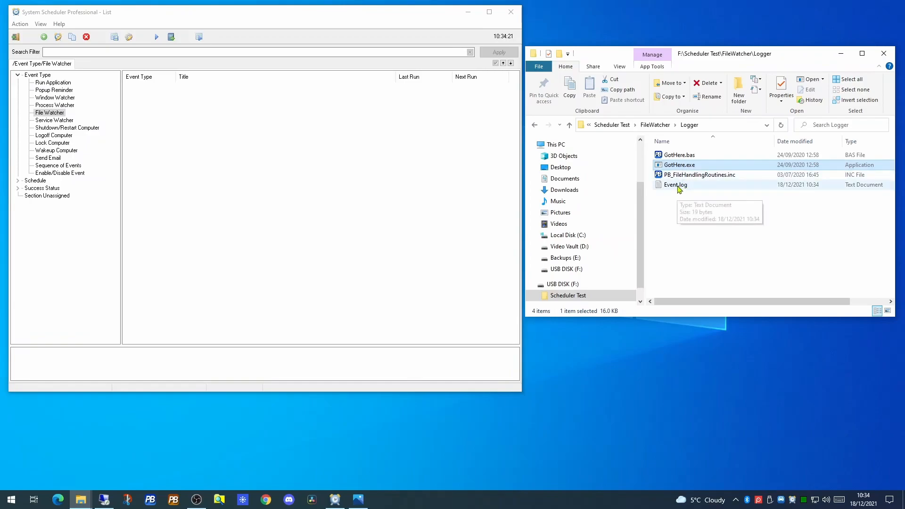
click(674, 185)
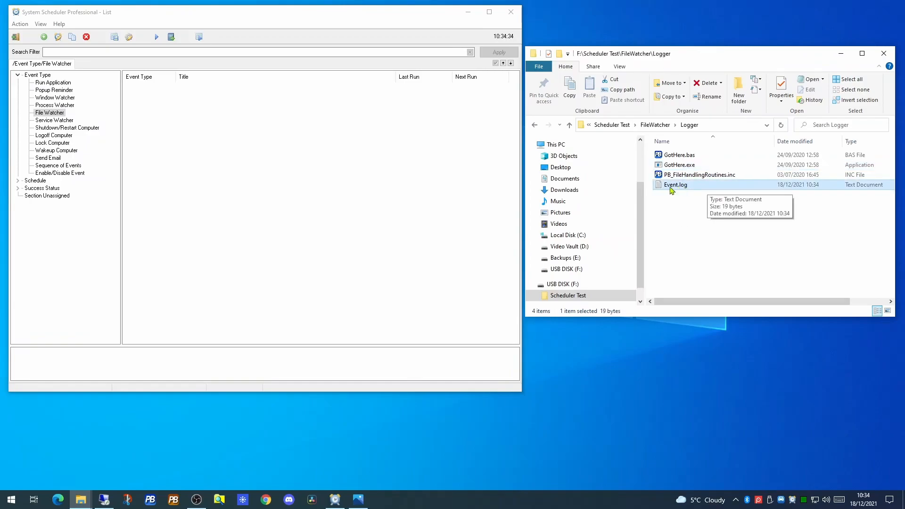
double_click(671, 186)
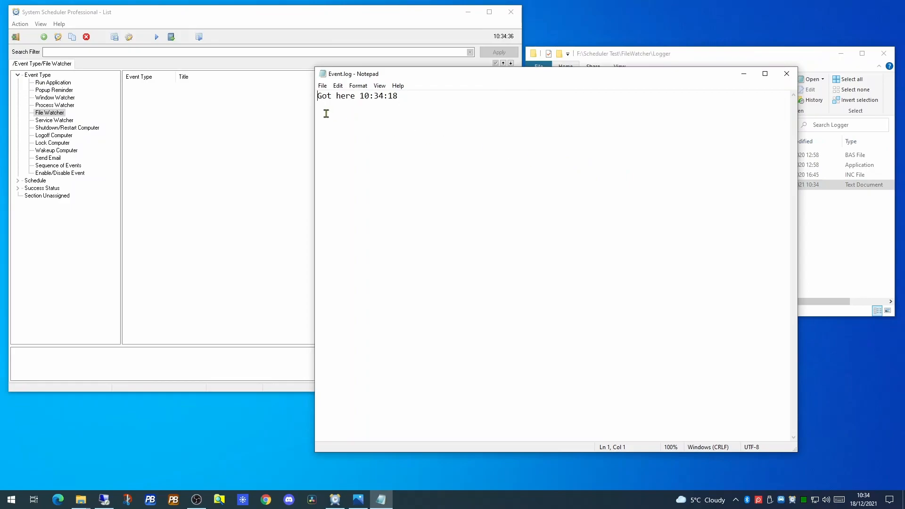
click(787, 74)
key(BackSpace)
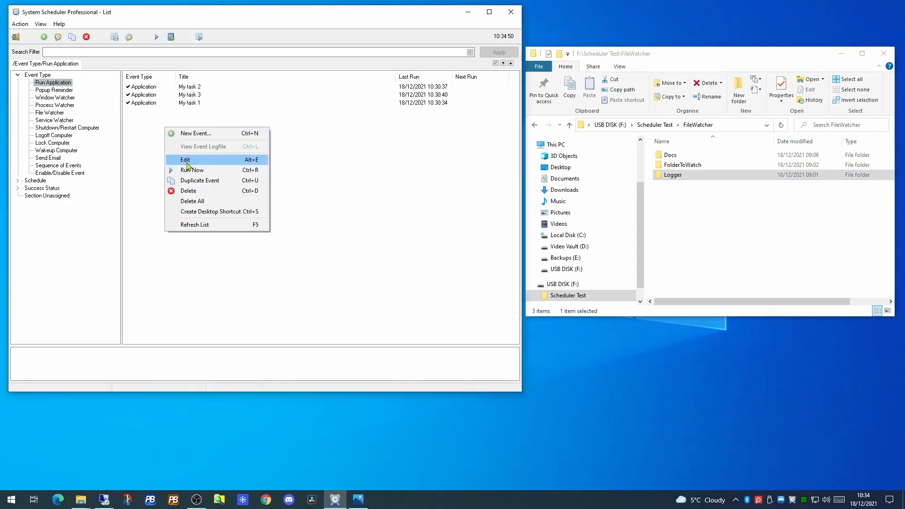
Create and save a Run Application event titled "Got here" that runs GotHere.exe from F:\Scheduler Test\FileWatcher\Logger
click(197, 133)
text(Got here)
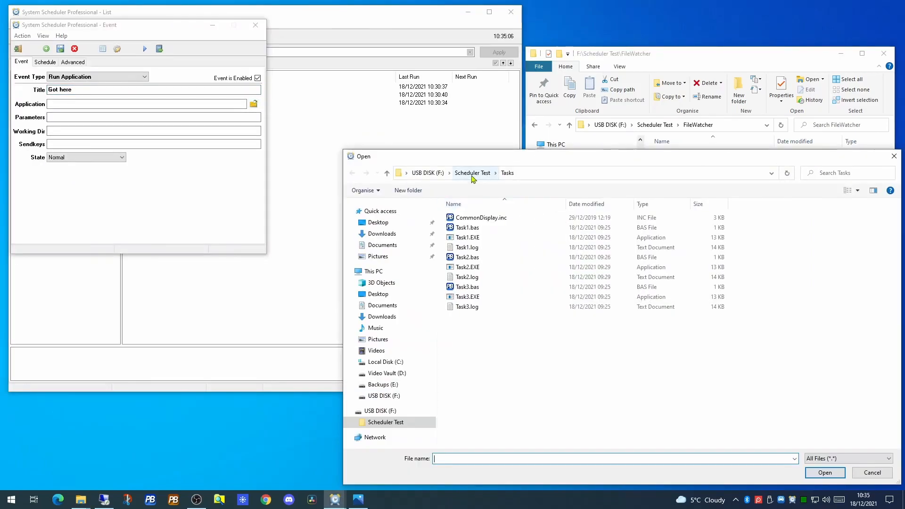
double_click(469, 228)
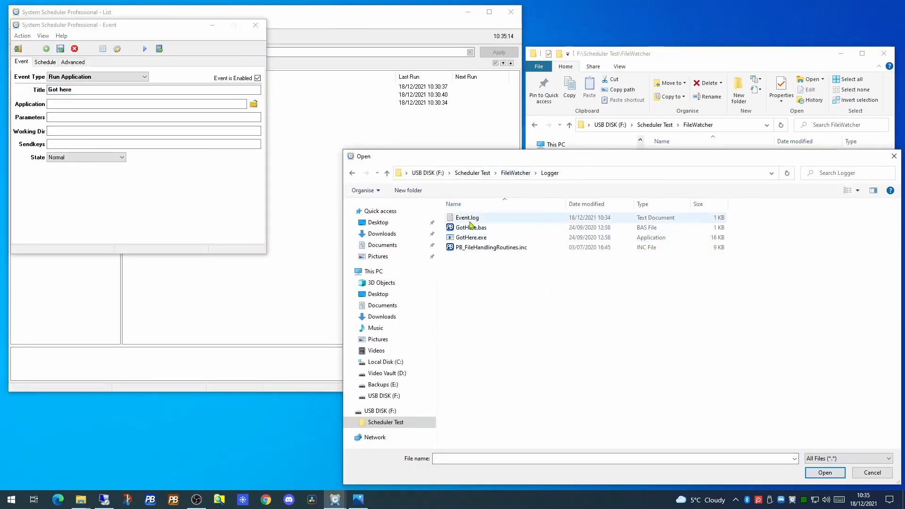
double_click(480, 229)
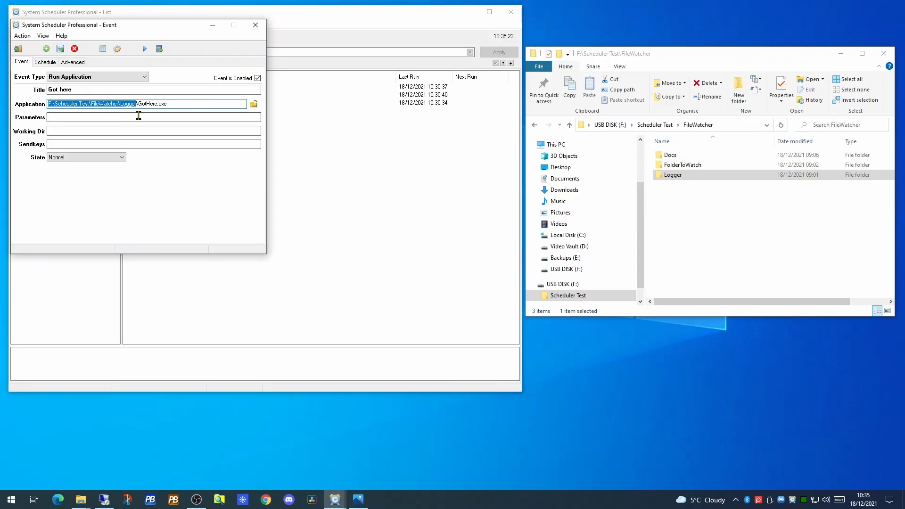
click(60, 48)
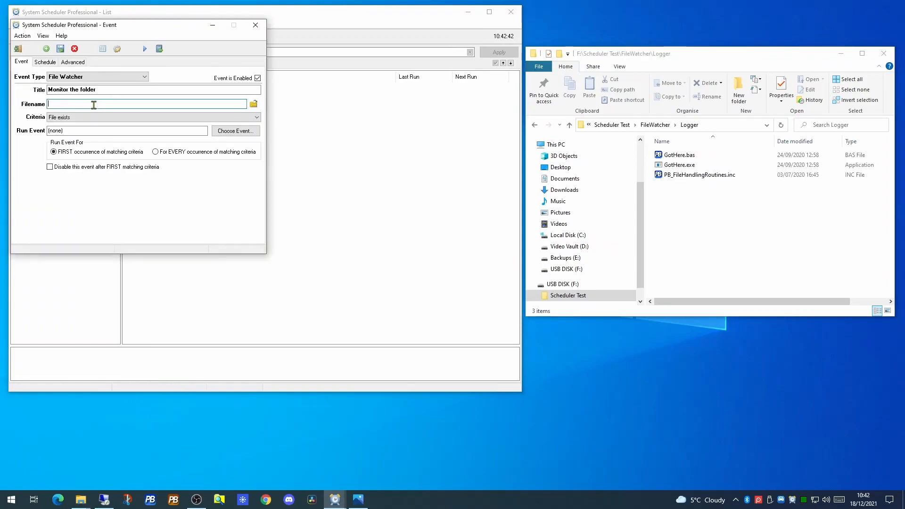
Set the Monitor the folder event's filename to F:\Scheduler Test\FileWatcher\FolderToWatch\{[DATE],yyyyMMdd}_Sample.csv
click(662, 125)
double_click(685, 164)
click(715, 125)
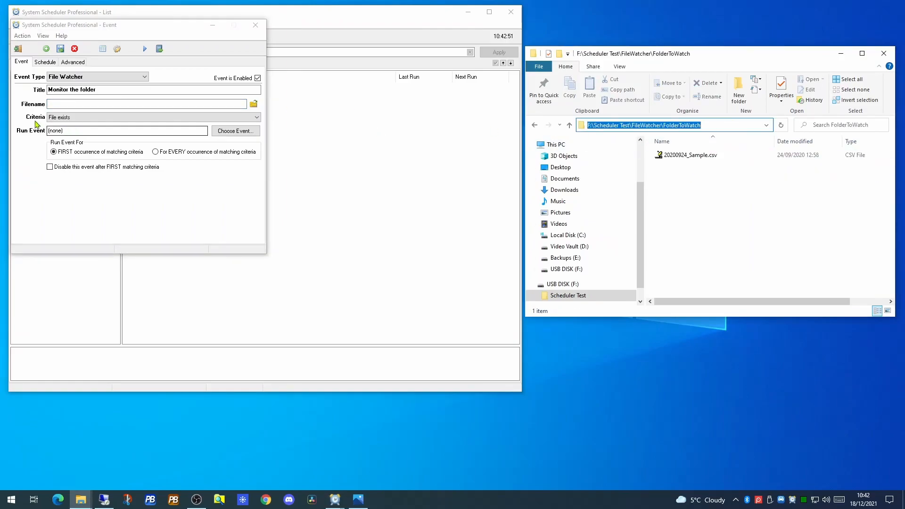
click(70, 104)
text(F:\Scheduler Test\FileWatcher\FolderToWatch)
text(\)
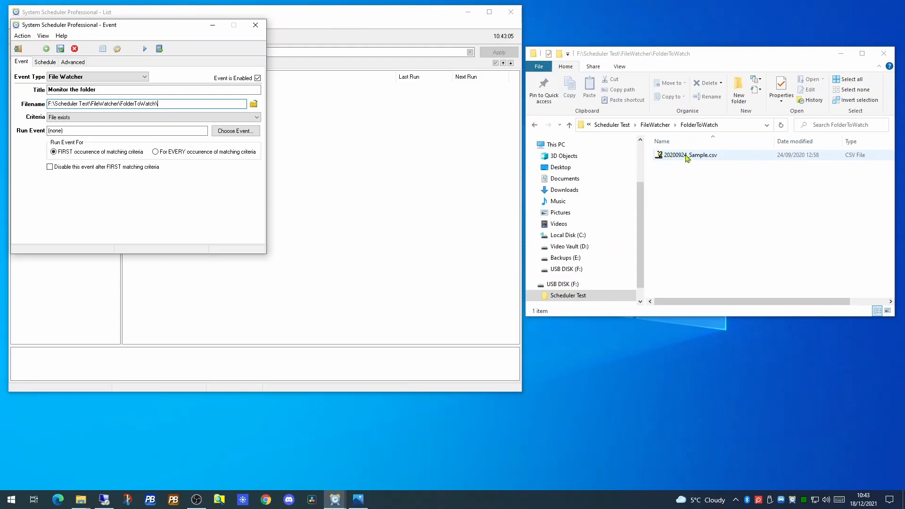
text({{DATA)
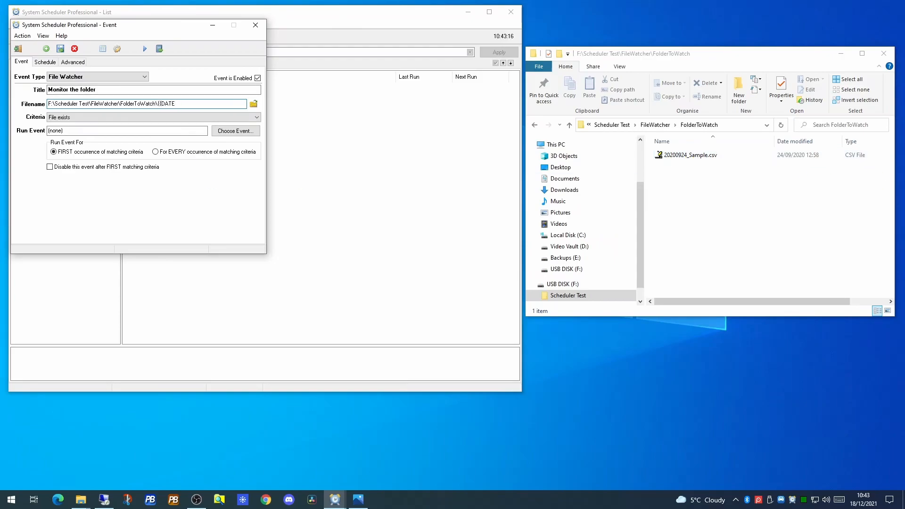
text(,yyyyMMdd}_Sample.csv)
click(181, 104)
text(y)
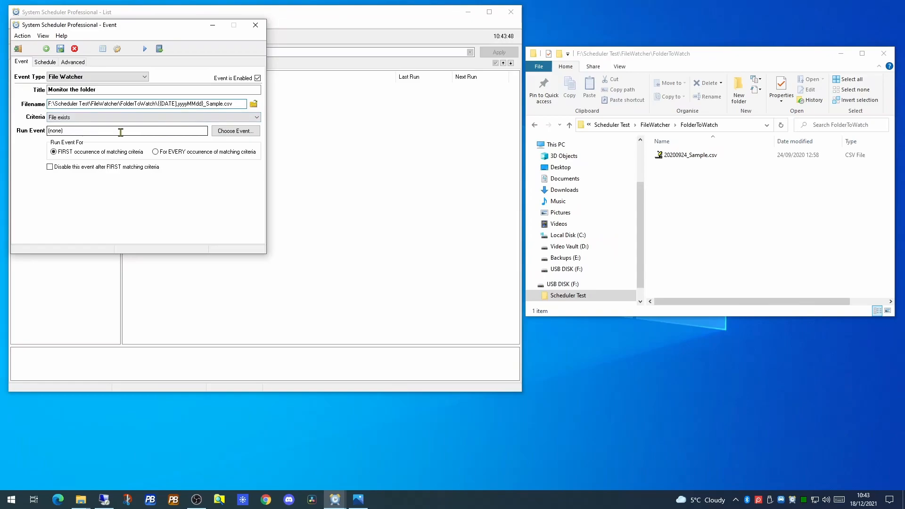
Choose the Got here application event as the one the file watcher runs on a match
click(230, 133)
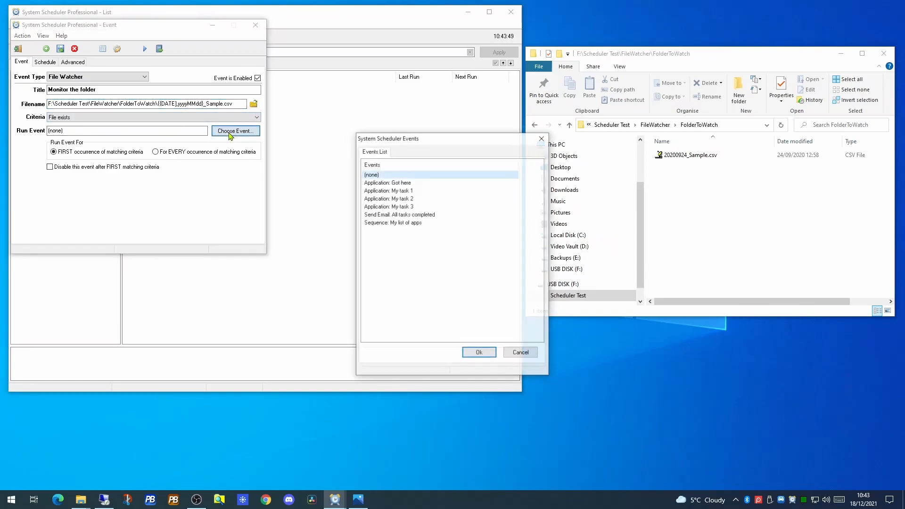
click(391, 184)
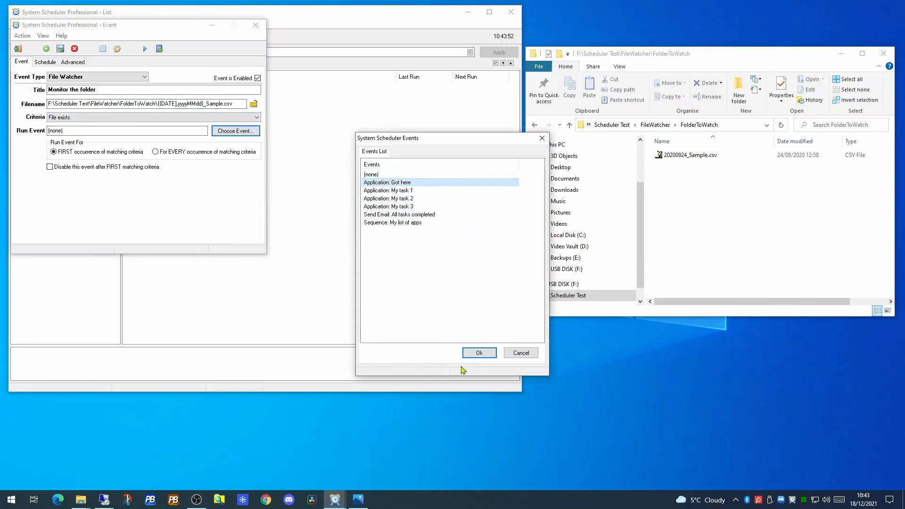
click(473, 353)
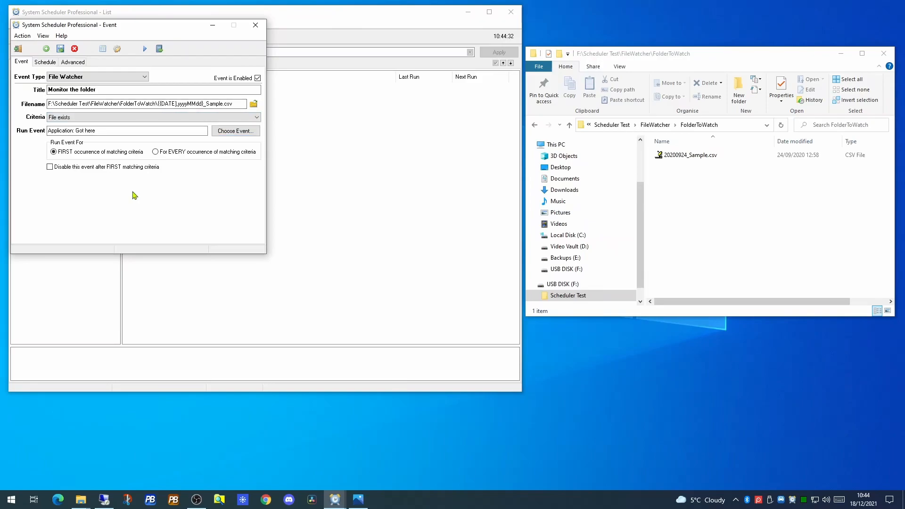
Schedule the Monitor the folder event to run Every Minute and save it
click(44, 61)
click(106, 75)
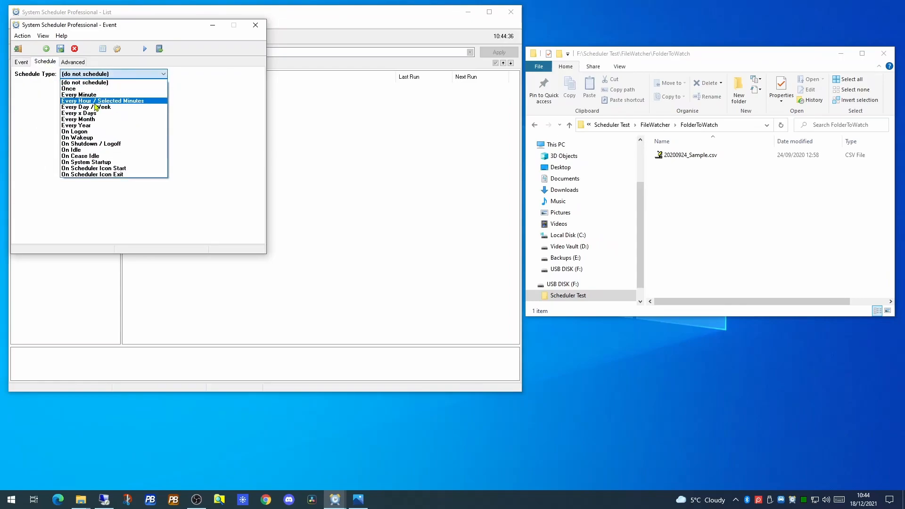
click(86, 93)
click(61, 49)
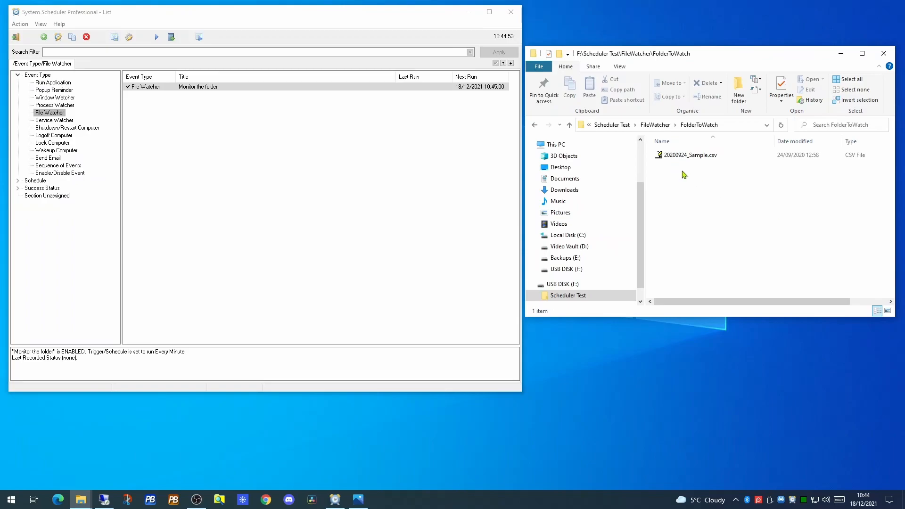
Check the file watcher's latest run status and look in the Logger folder for an event log
right_click(185, 87)
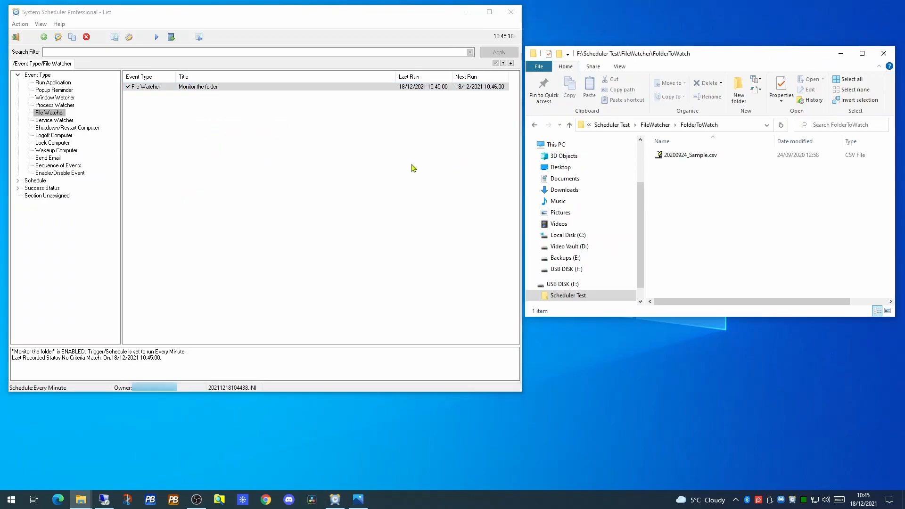
click(657, 125)
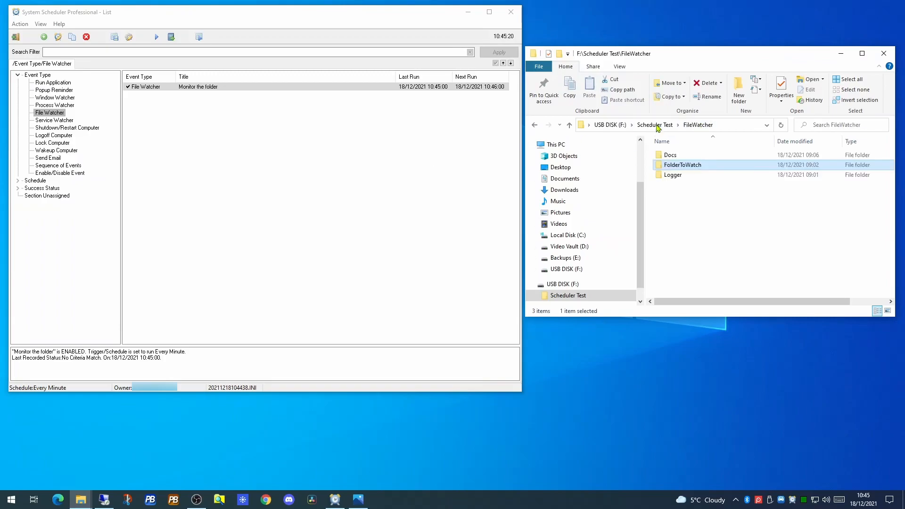
click(674, 176)
double_click(674, 175)
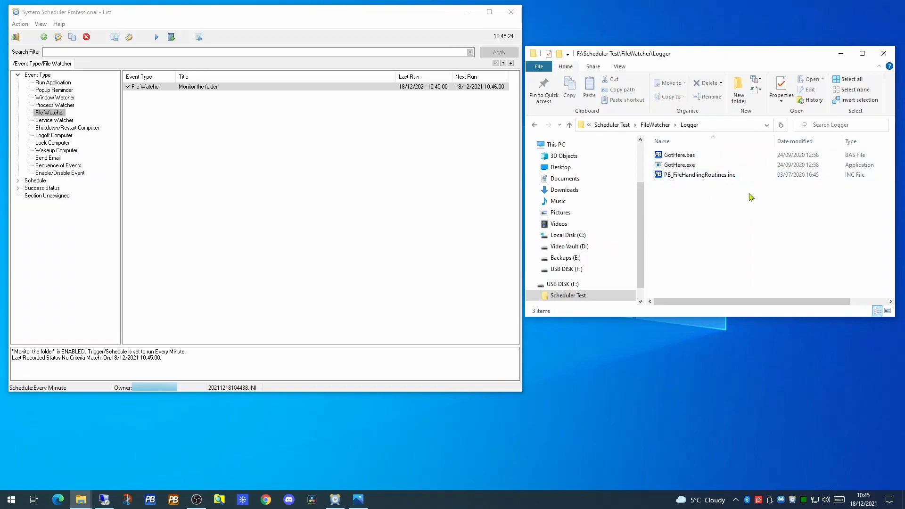
Create a new text file in FolderToWatch and name it 20211218_Sample.csv, accepting the extension change
click(651, 125)
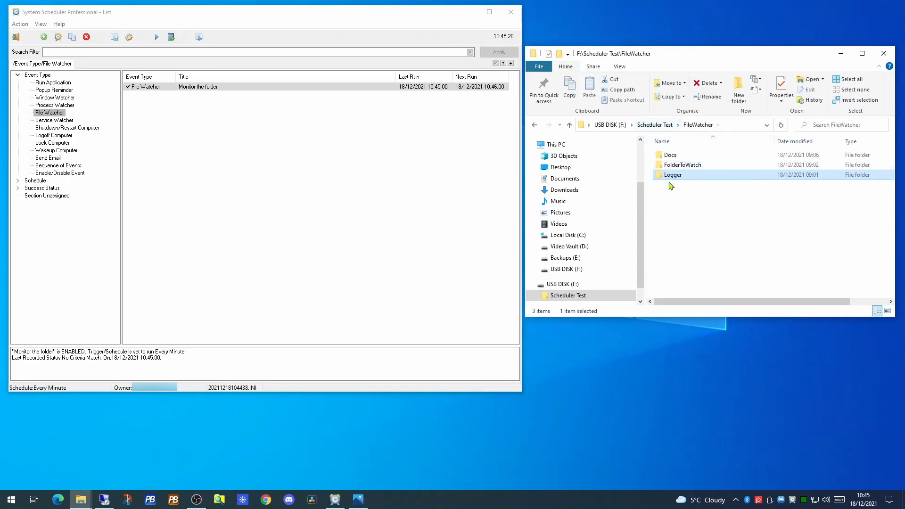
double_click(674, 166)
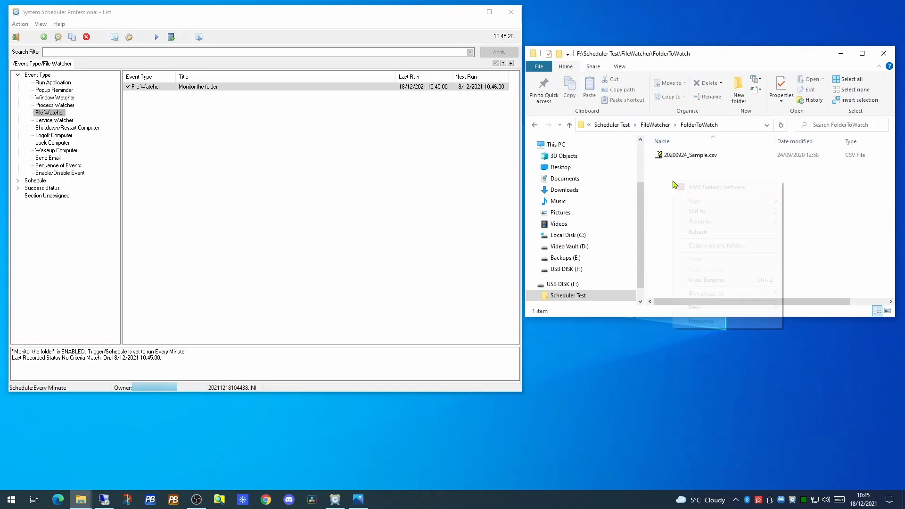
right_click(674, 183)
text(2)
text(0211218_Sample.)
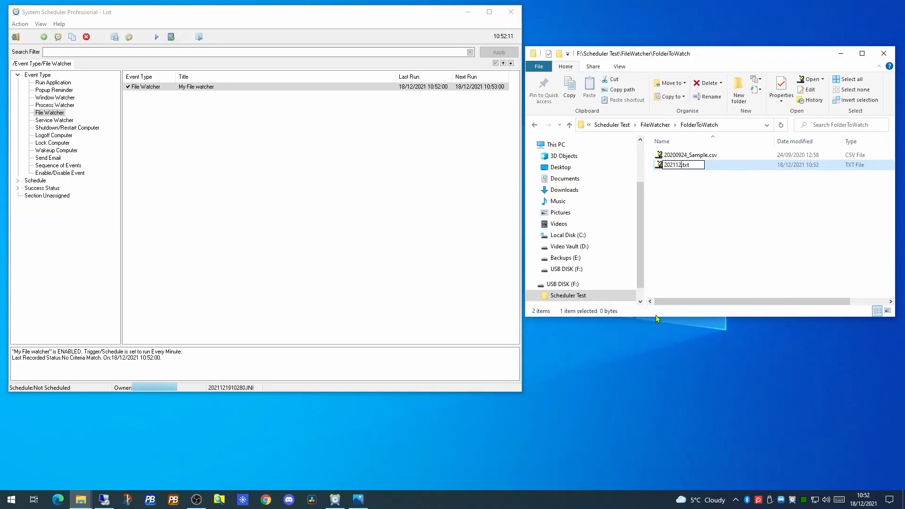
text(csv)
key(Return)
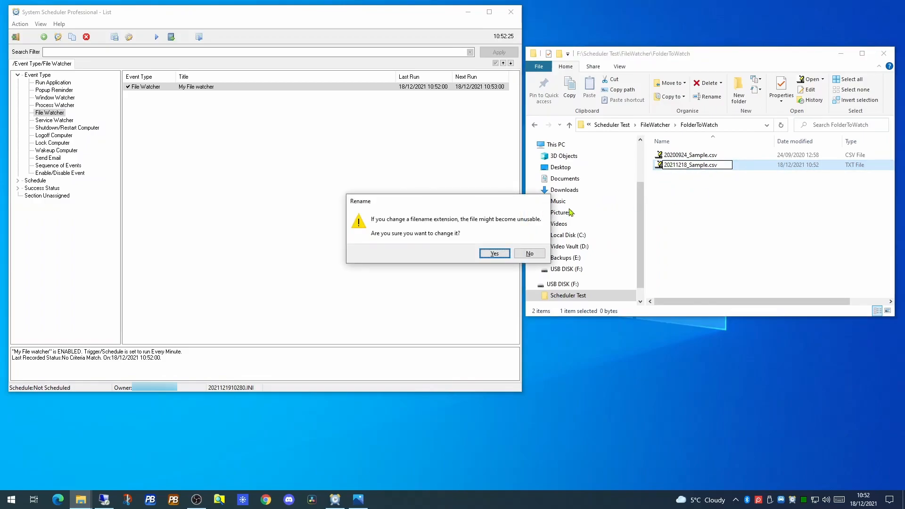
click(494, 255)
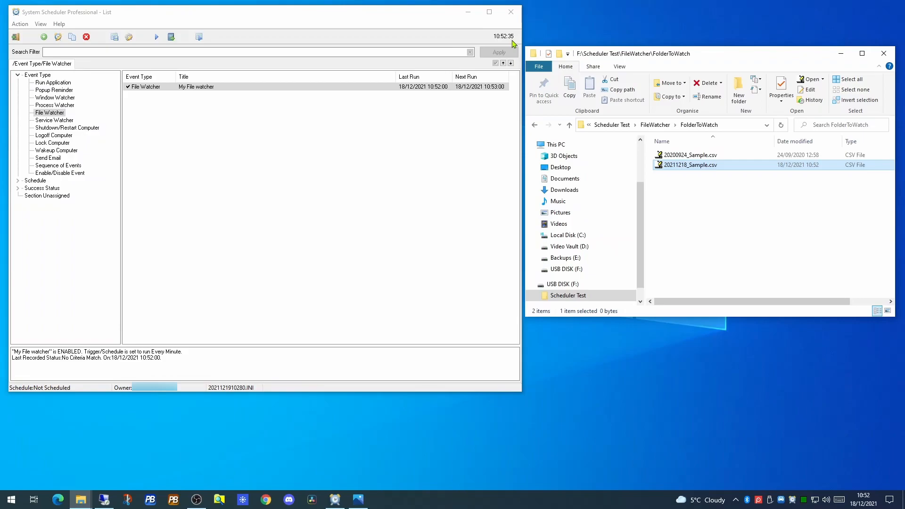
Check the Logger folder for a new Event.log after the file watcher's scheduled run and read the file
click(656, 125)
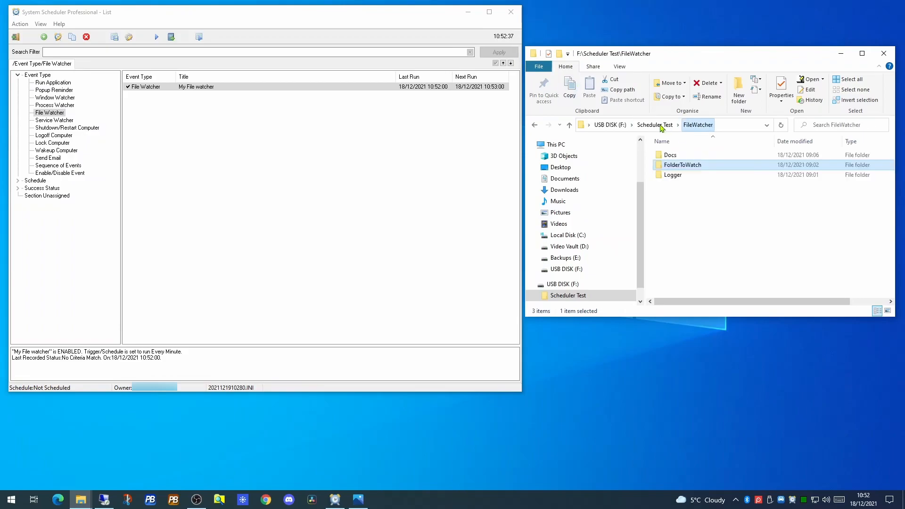
double_click(679, 174)
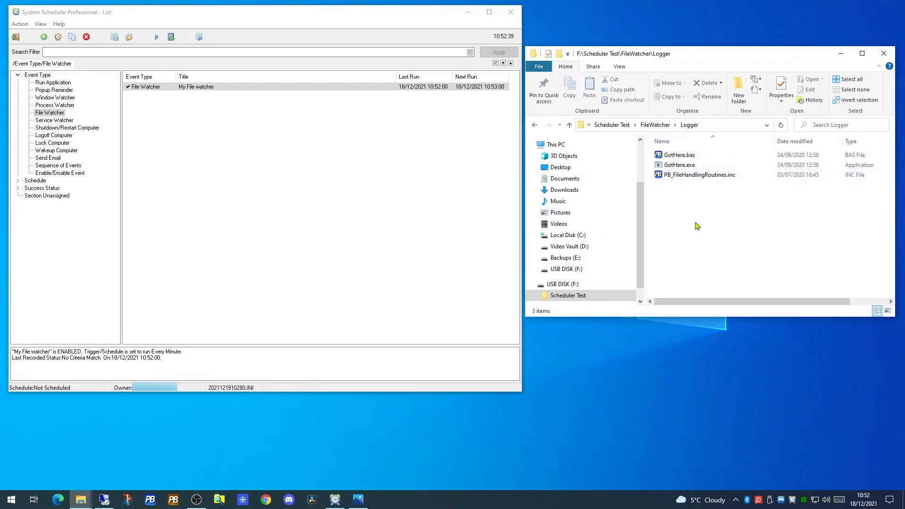
key(alt+Left)
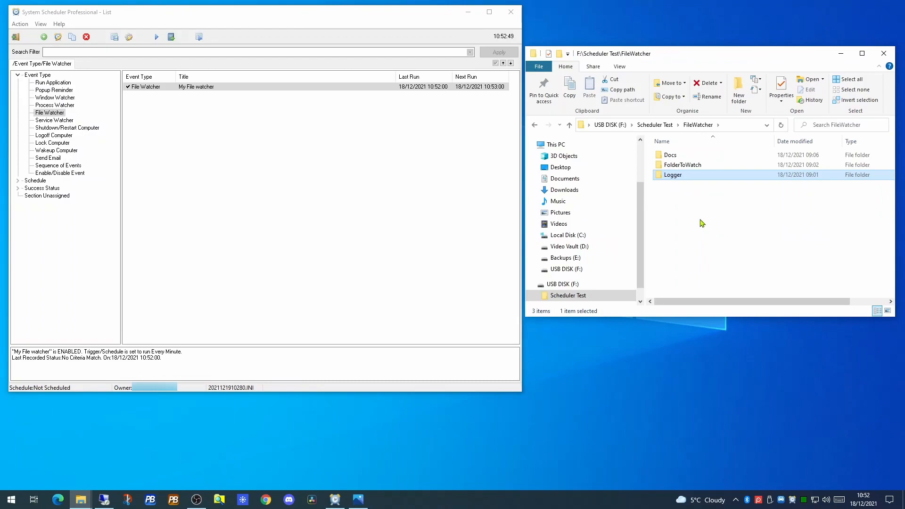
double_click(673, 175)
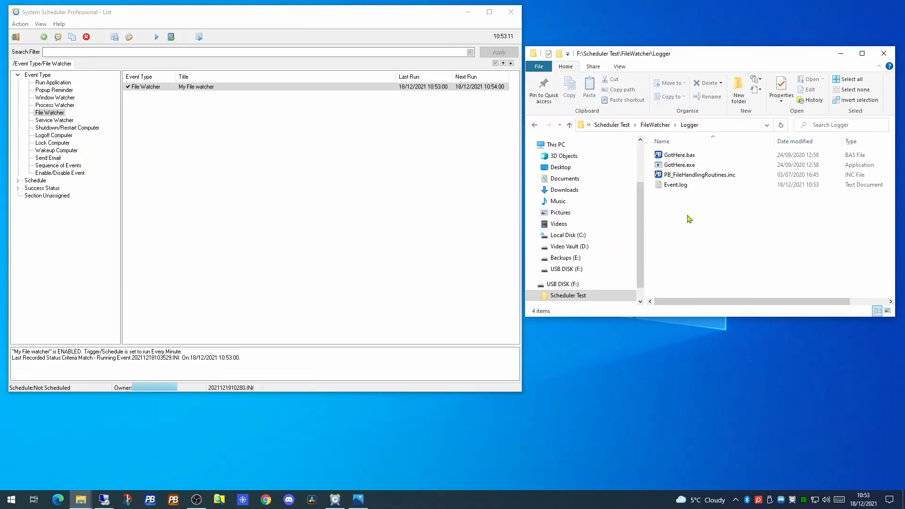
double_click(674, 185)
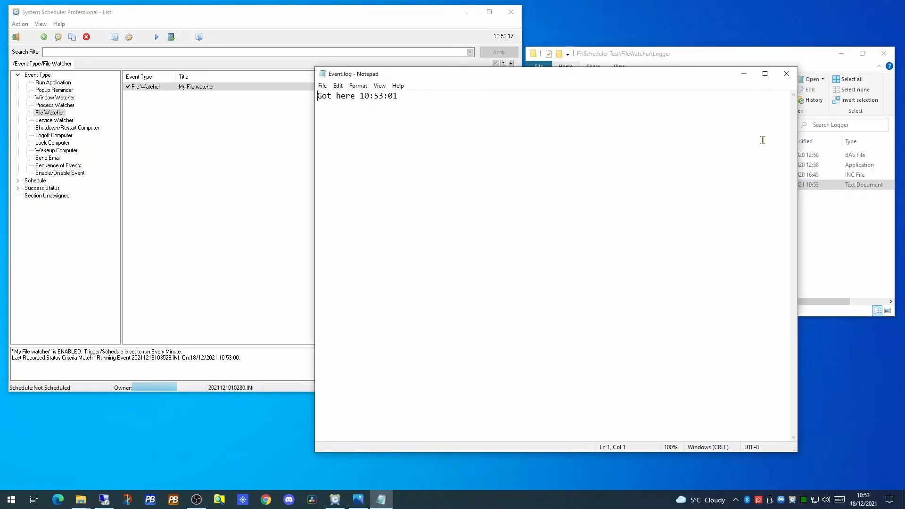
Close the log file and start a new Process Watcher event to look through the list of running processes, leaving without choosing one
click(786, 75)
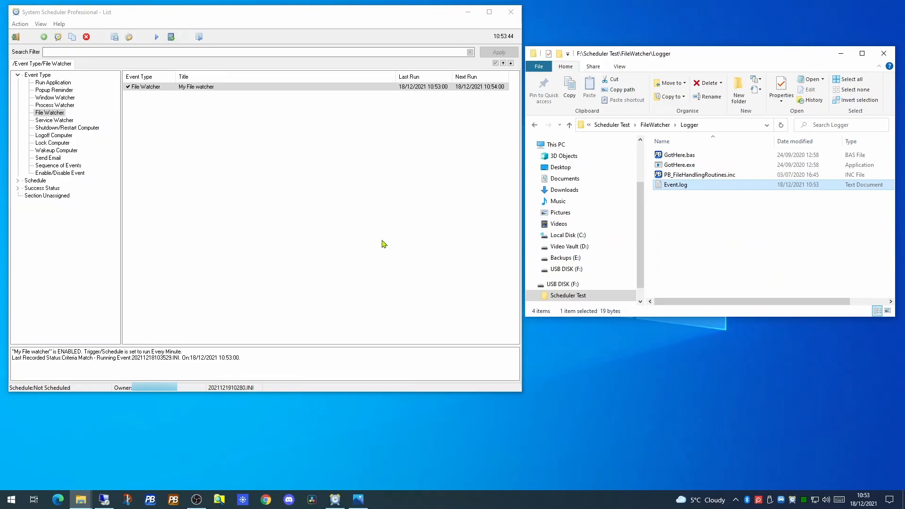
click(56, 106)
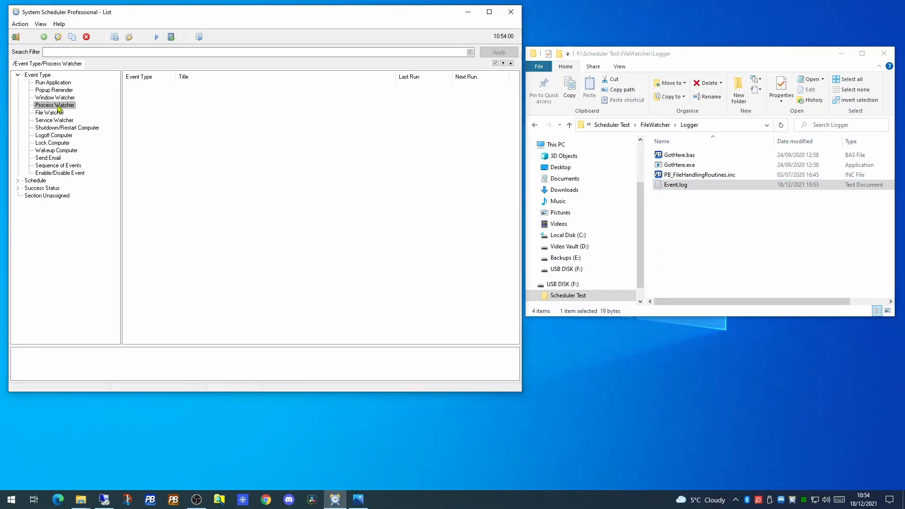
right_click(58, 107)
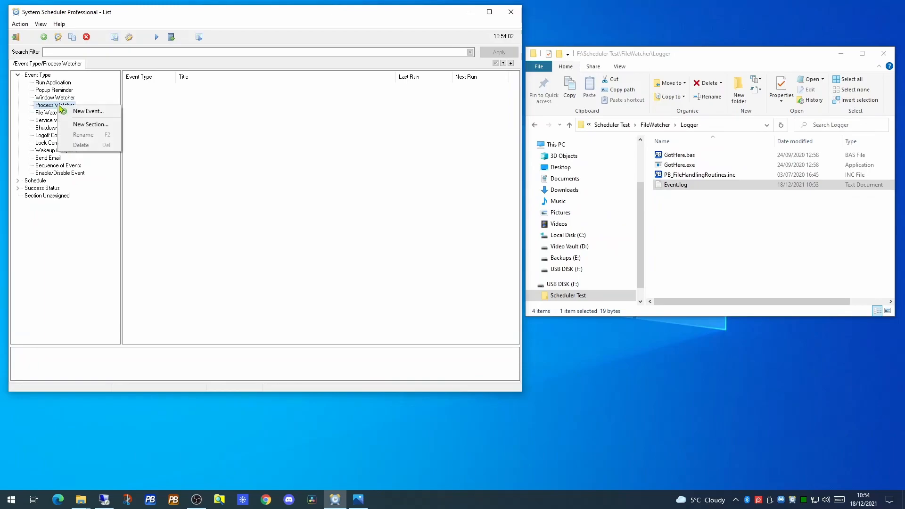
click(82, 112)
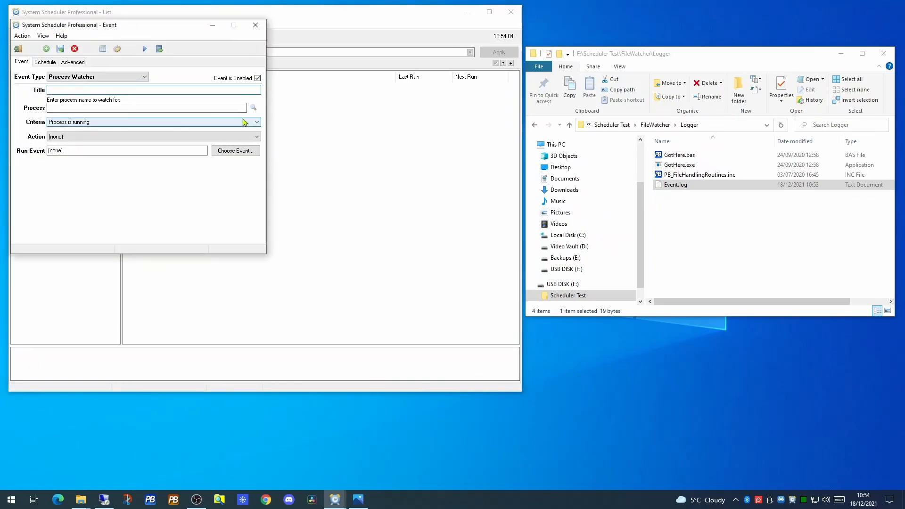
click(254, 107)
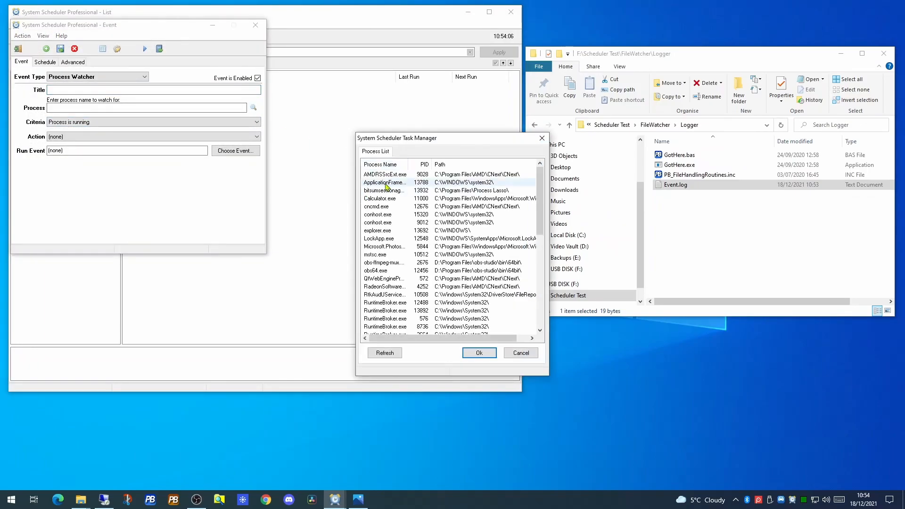
drag(541, 193, 556, 306)
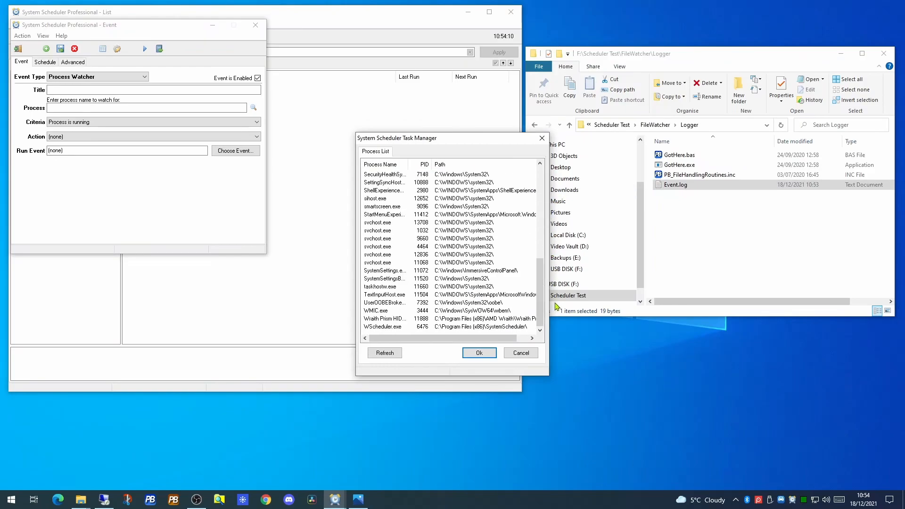
click(520, 353)
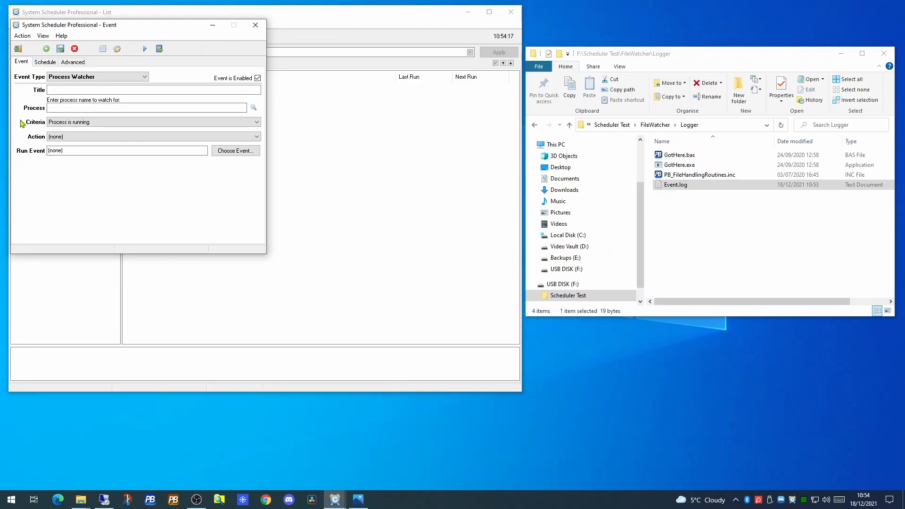
Examine the criteria and action choices of the Process Watcher event and view the Window Watcher event category
click(63, 123)
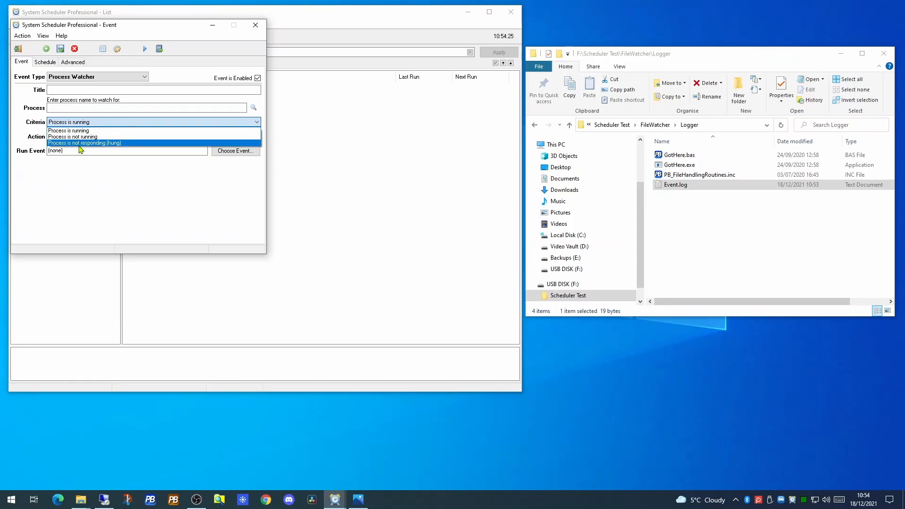
click(93, 172)
click(67, 137)
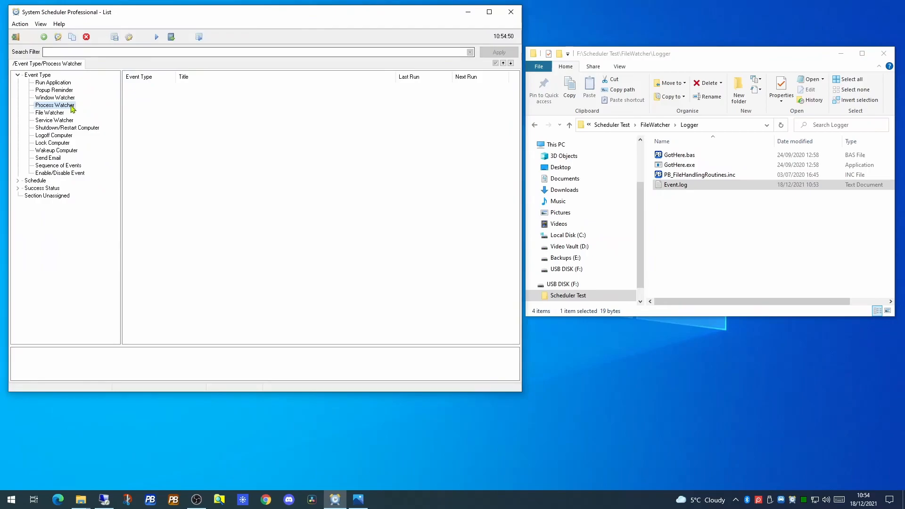
click(54, 99)
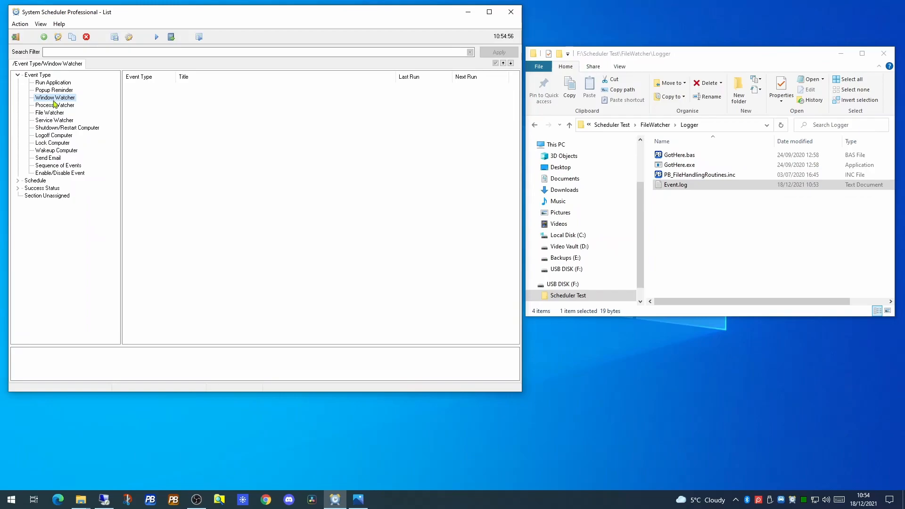
Open a new Shutdown/Restart Computer event, examine its power action choices, and close it without saving
click(51, 129)
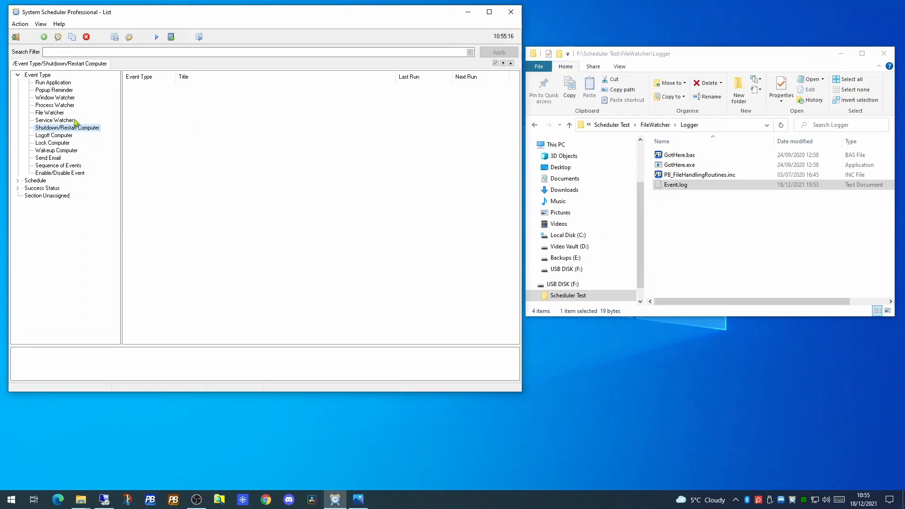
right_click(147, 121)
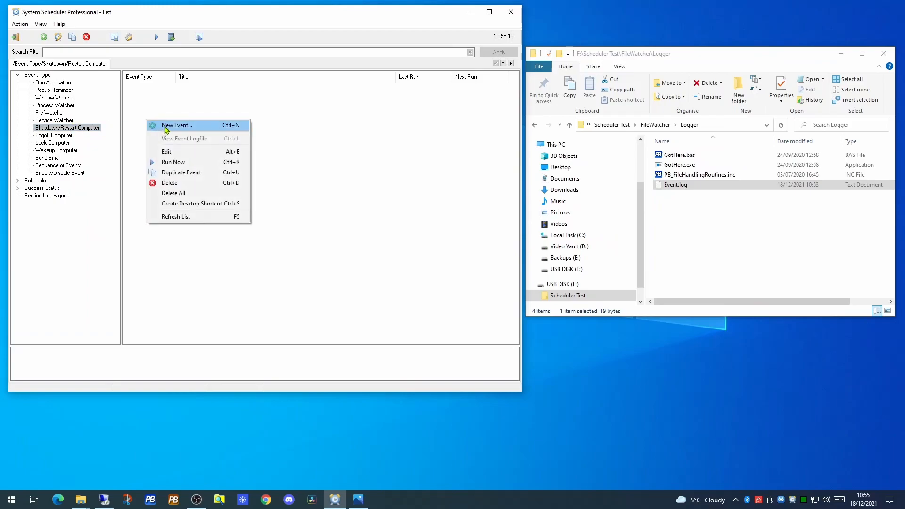
click(157, 126)
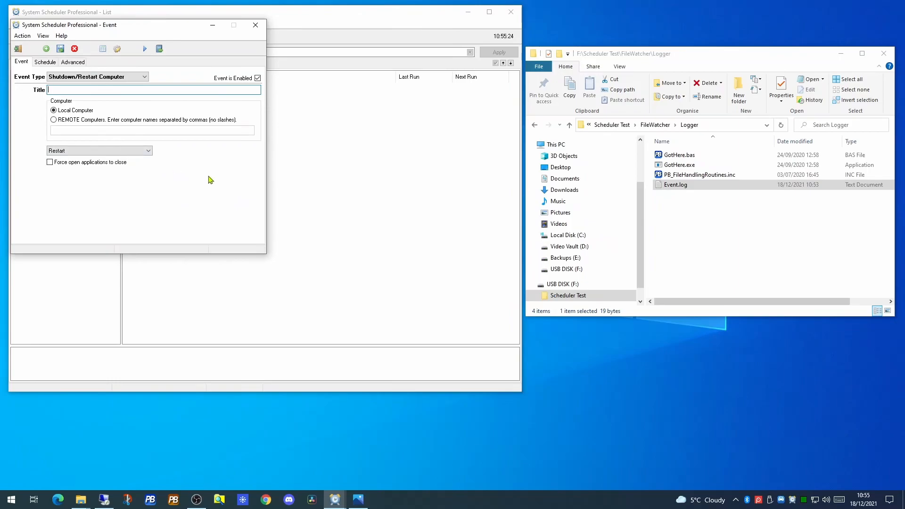
click(138, 152)
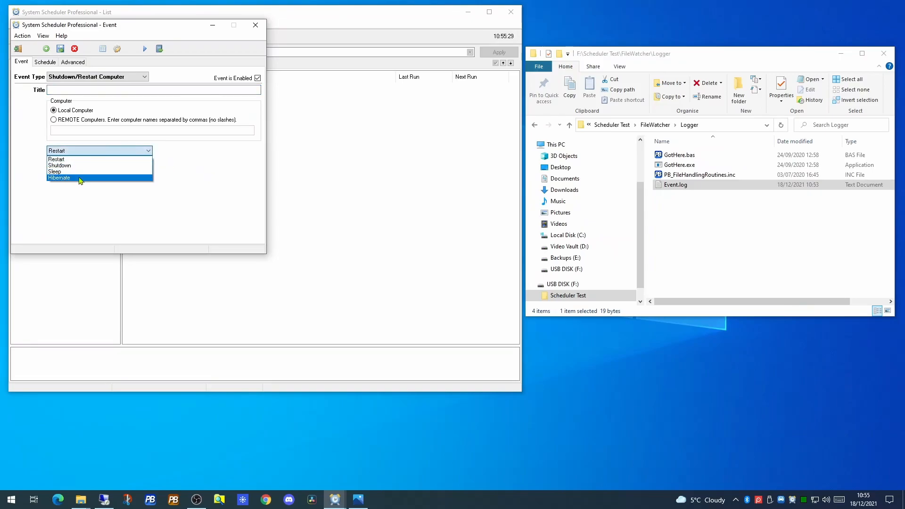
click(256, 26)
click(256, 25)
Open a new Wakeup Computer event to examine its local and remote computer options, and close it without saving
click(58, 151)
right_click(202, 140)
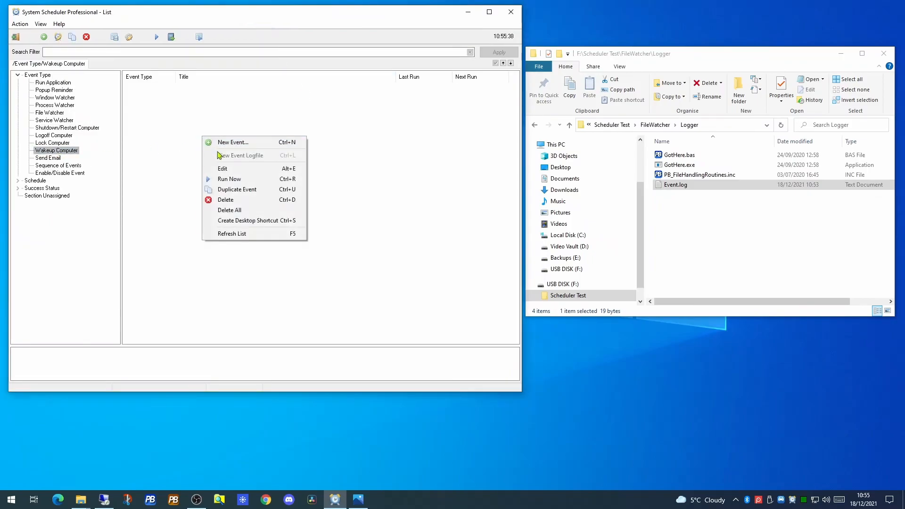
click(228, 143)
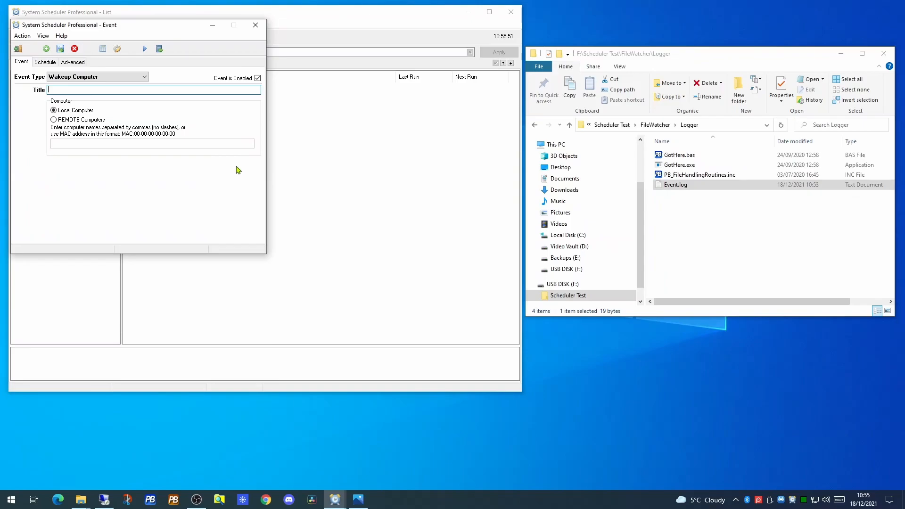
key(Escape)
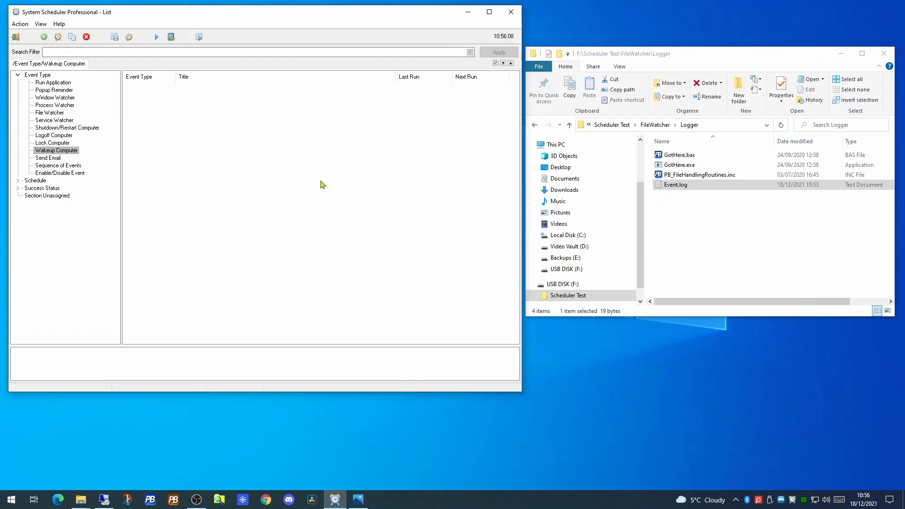
Open a new Enable/Disable Event entry to examine its settings
click(70, 173)
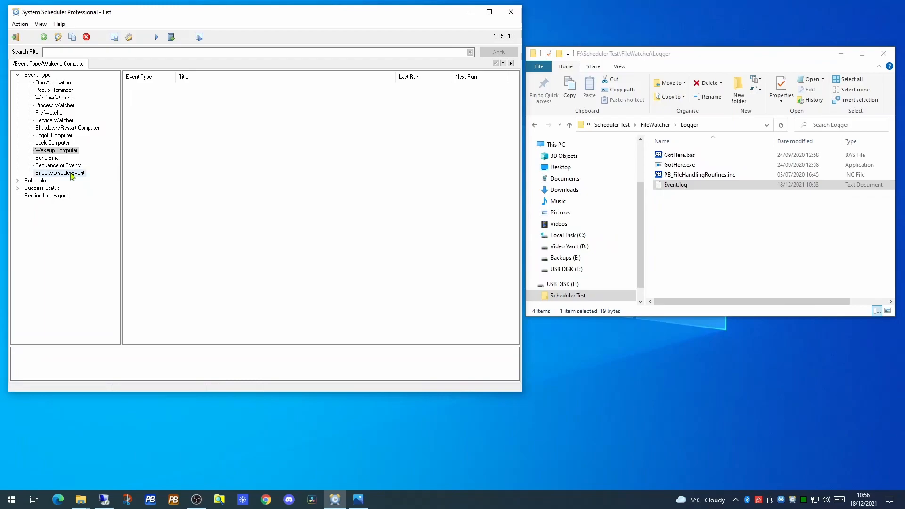
right_click(210, 150)
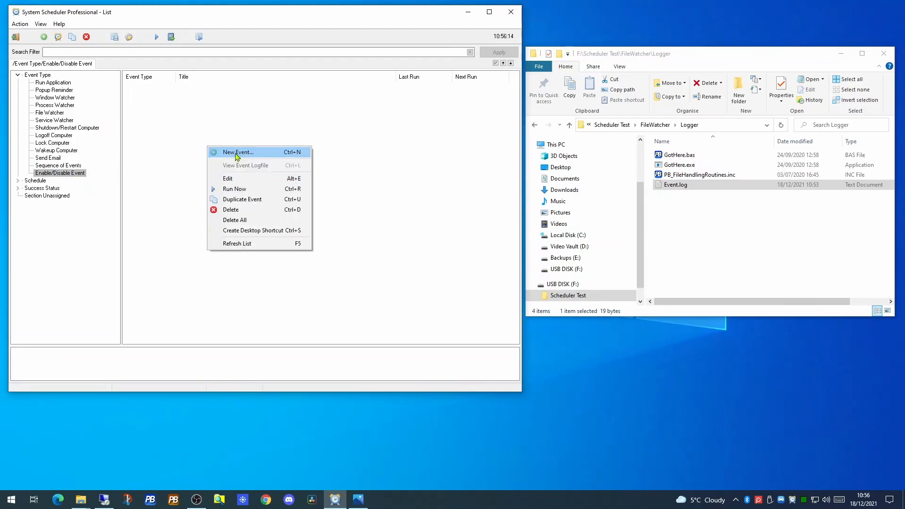
click(237, 154)
drag(147, 26, 361, 59)
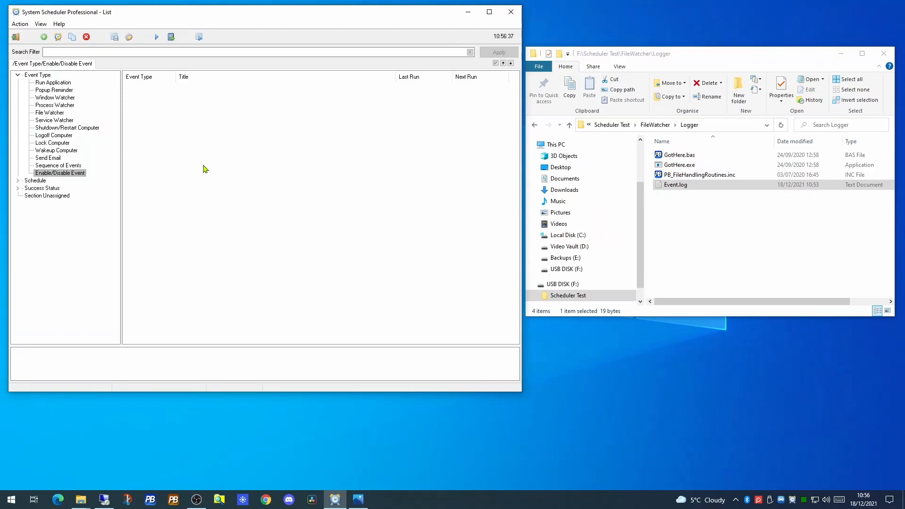
Create a new Popup Reminder event titled "Lunch reminder" with the text "Hey get some lunch !"
click(49, 91)
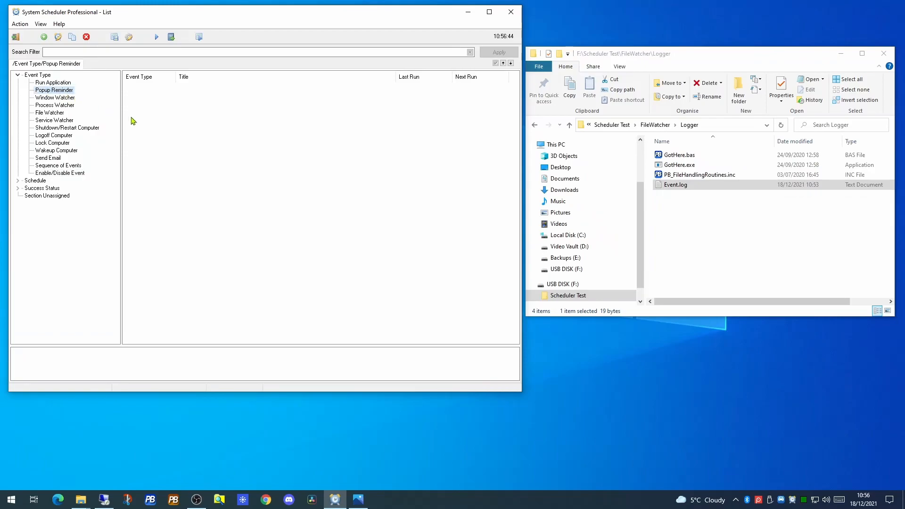
right_click(185, 126)
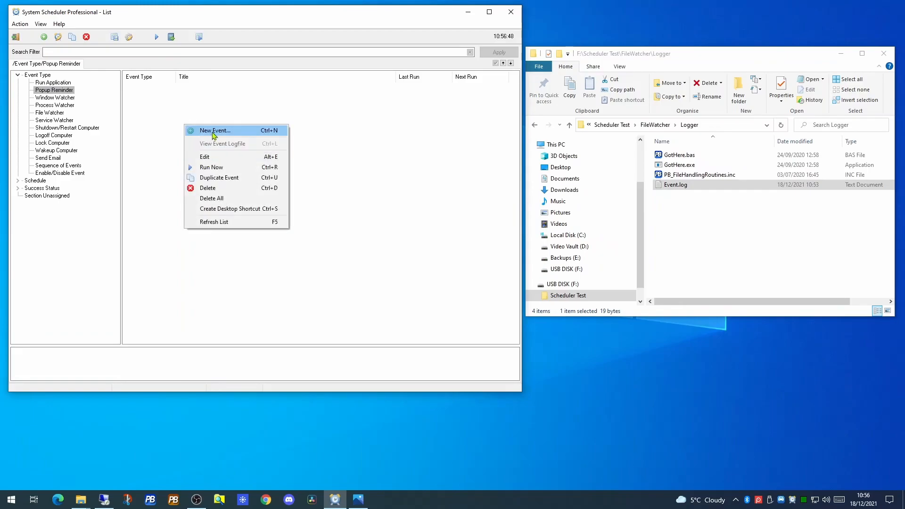
click(215, 131)
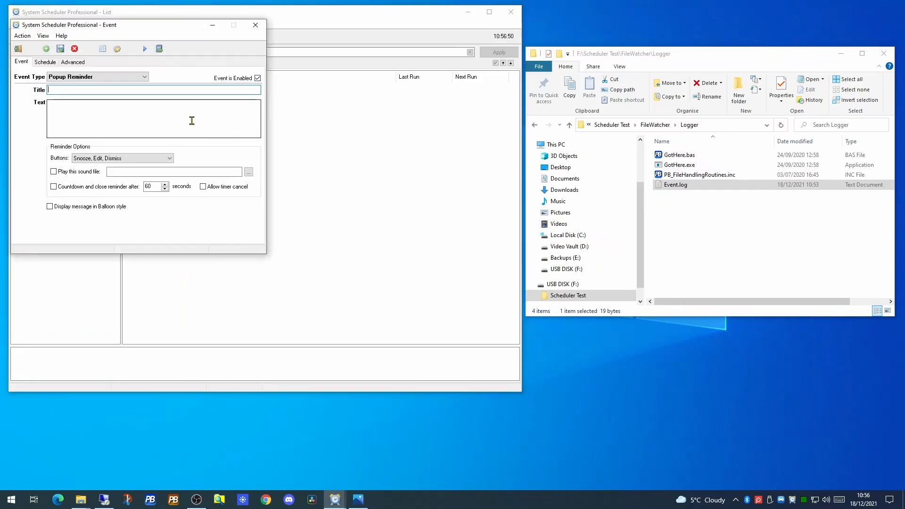
text(Lunch reminder)
click(111, 118)
text(Hery)
key(BackSpace)
key(BackSpace)
text(y get some lunch)
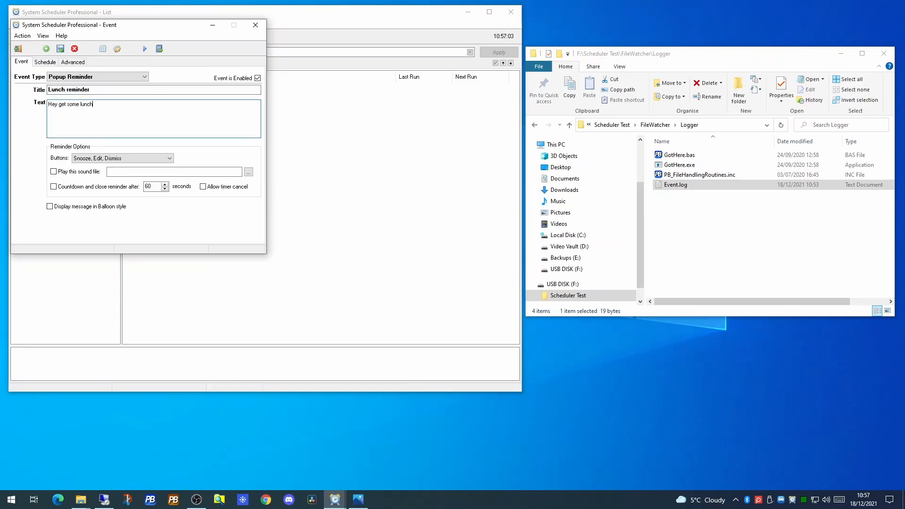
text( !")
key(BackSpace)
Set the reminder to play the sound file ding.wav from the SystemScheduler folder and display its message in Balloon style
click(54, 171)
click(248, 173)
double_click(468, 239)
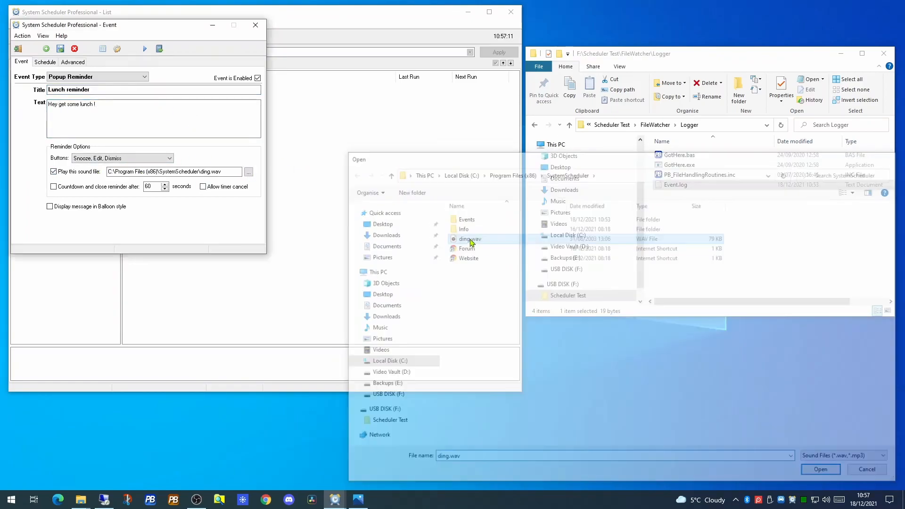
click(51, 207)
Schedule the lunch reminder to run Once on 18/12/2021 at 10:58 and save the event
click(45, 62)
click(94, 74)
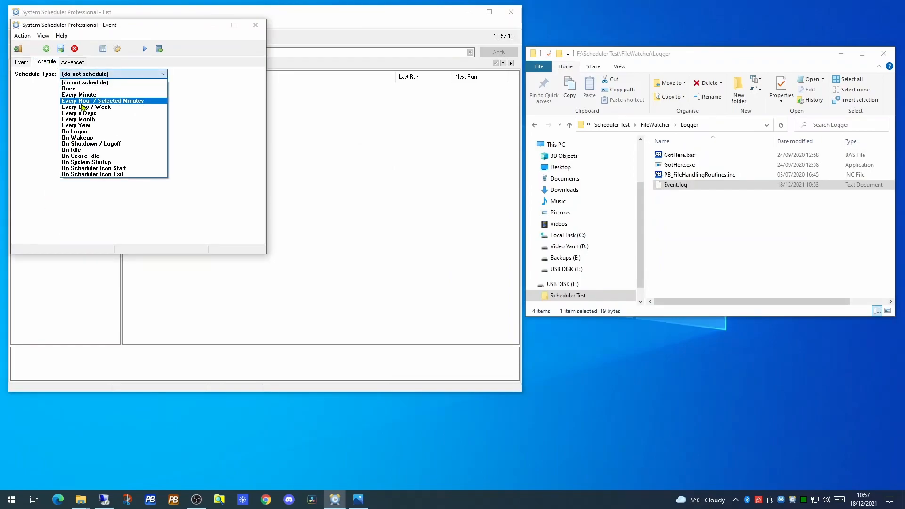
click(71, 89)
click(61, 48)
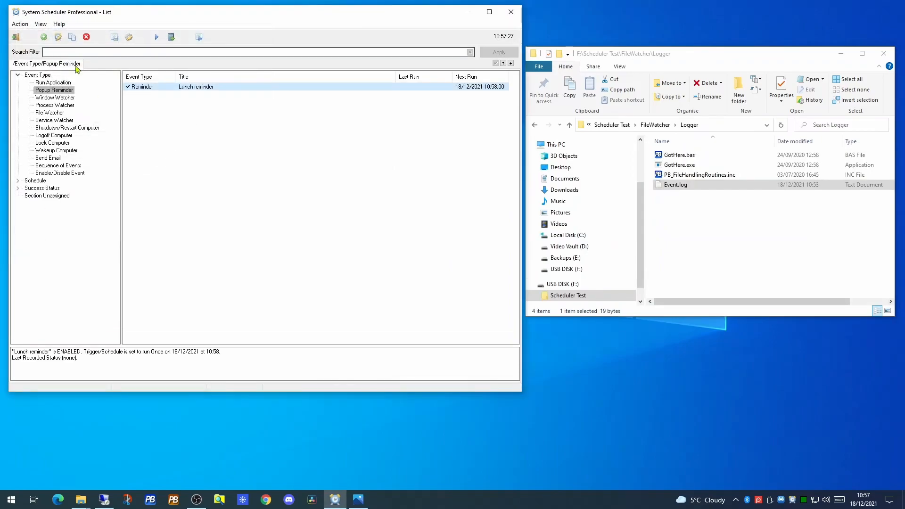